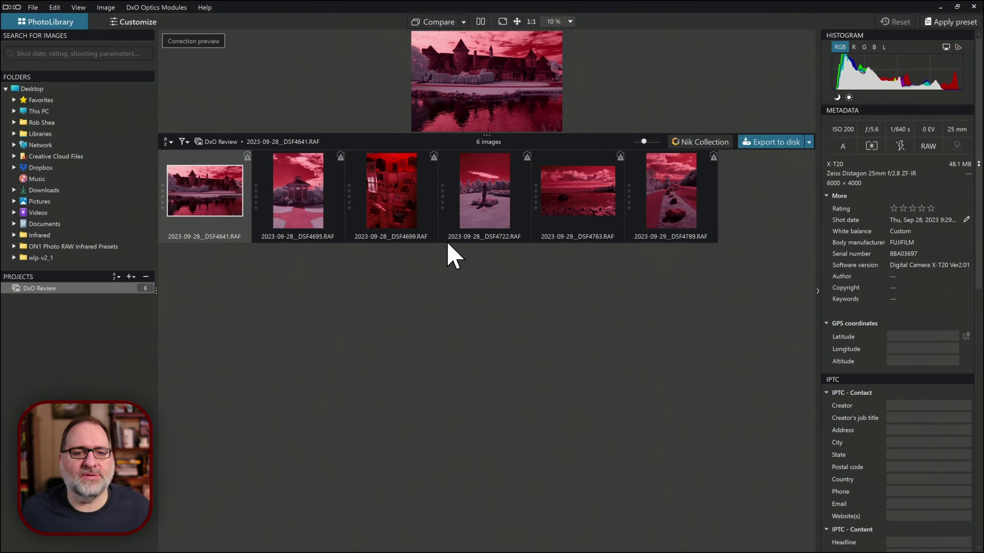
- Open the castle photo in the Color tab and toggle RAW white balance to compare
{"action": "left_click", "coordinate": [138, 25]}
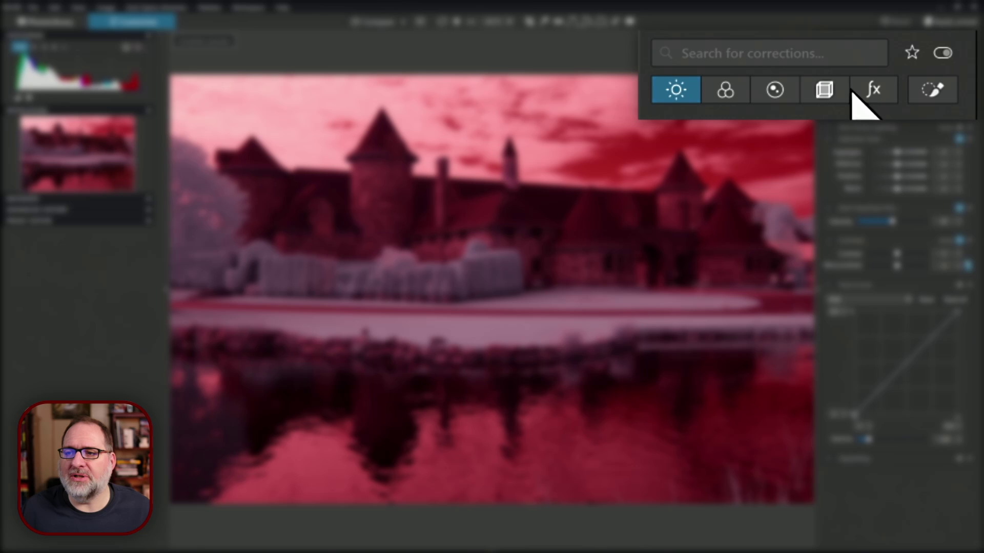
{"action": "left_click", "coordinate": [737, 90]}
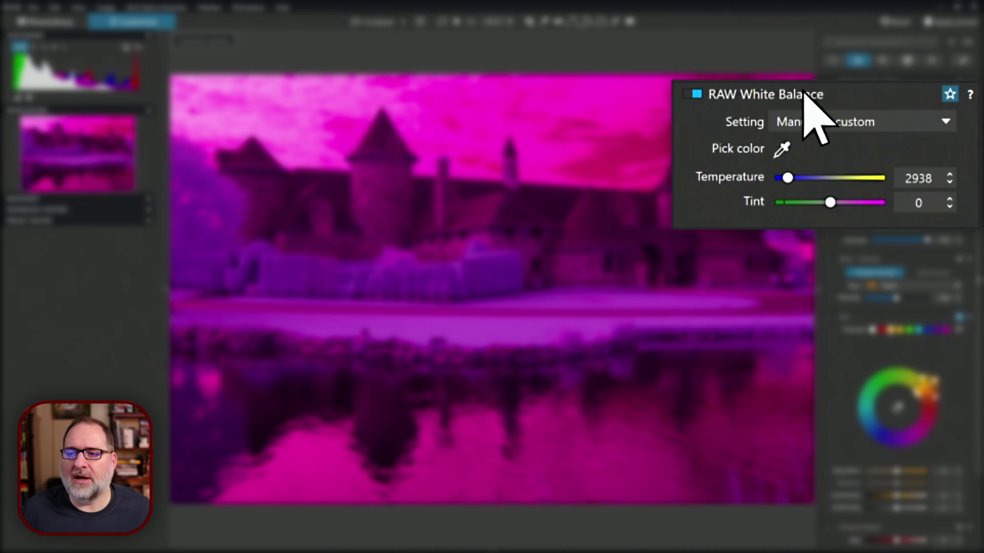
{"action": "left_click", "coordinate": [696, 94]}
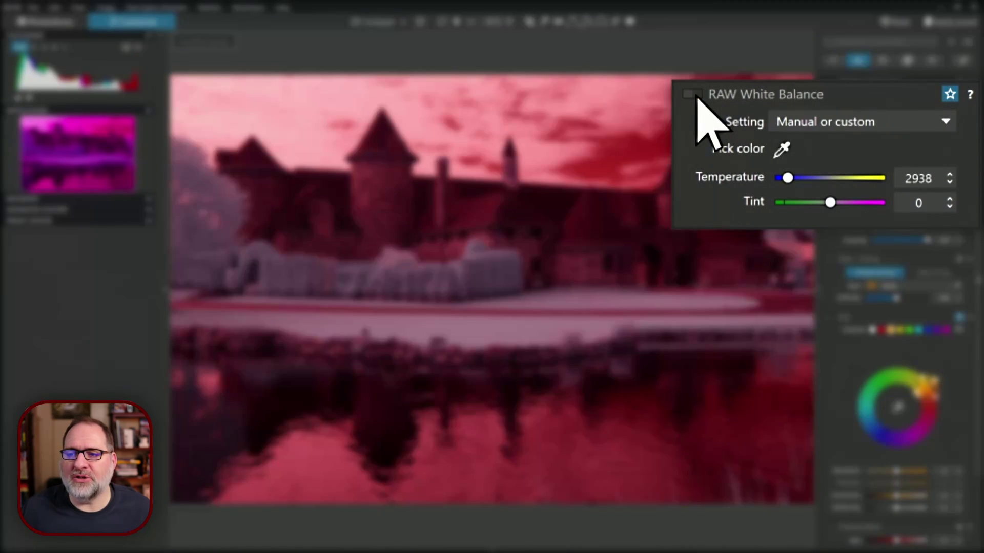
{"action": "left_click", "coordinate": [695, 94]}
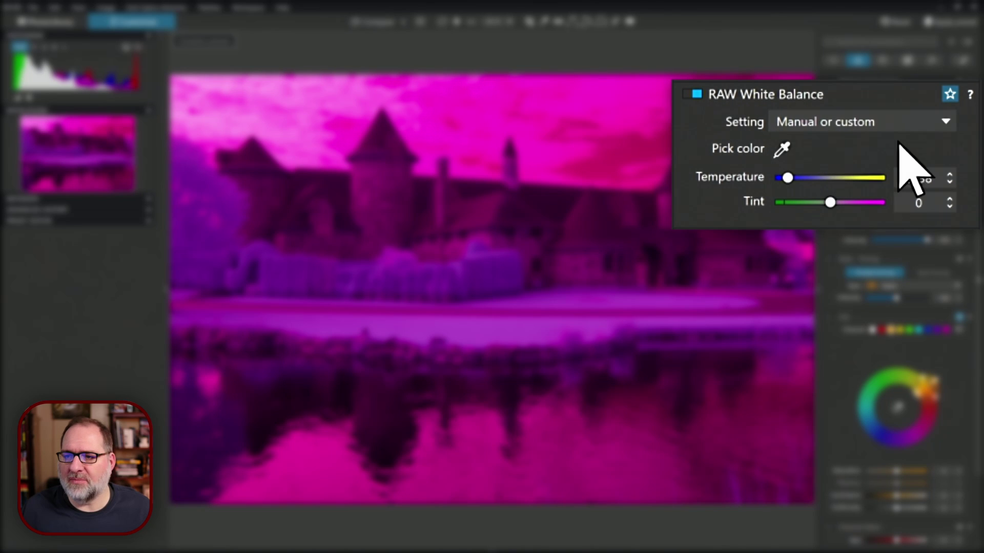
- Pick white balance from the sky, drop Temperature to its minimum, then re-pick
{"action": "left_click", "coordinate": [778, 148]}
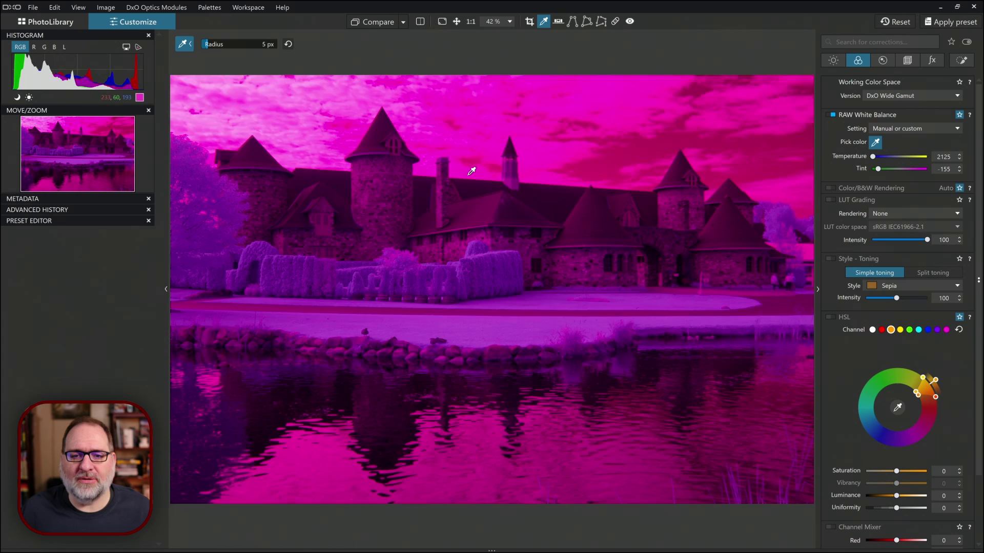
{"action": "left_click", "coordinate": [468, 174]}
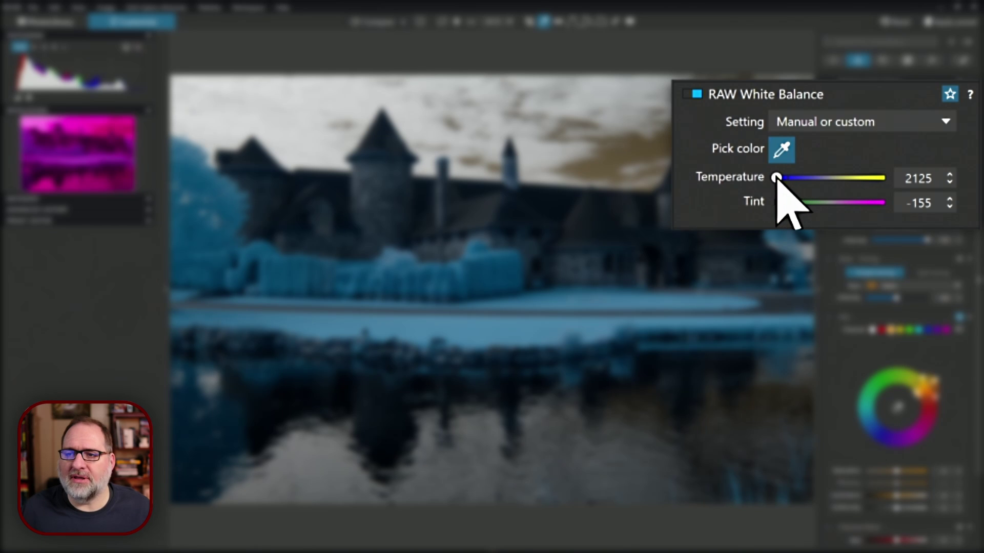
{"action": "mouse_move", "coordinate": [777, 178]}
{"action": "left_mouse_down"}
{"action": "mouse_move", "coordinate": [745, 185]}
{"action": "mouse_move", "coordinate": [958, 198]}
{"action": "mouse_move", "coordinate": [823, 197]}
{"action": "mouse_move", "coordinate": [784, 157]}
{"action": "left_mouse_up"}
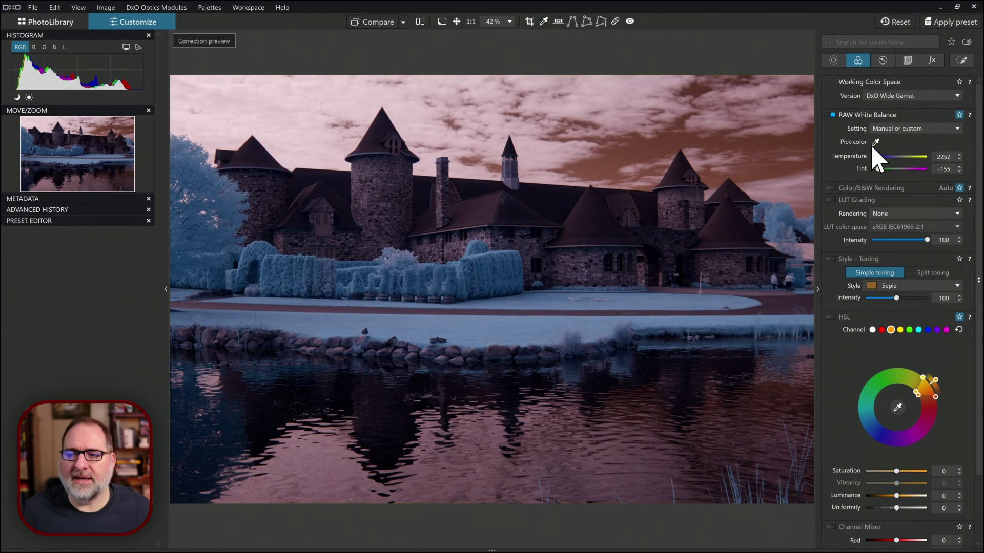
{"action": "left_click", "coordinate": [875, 143]}
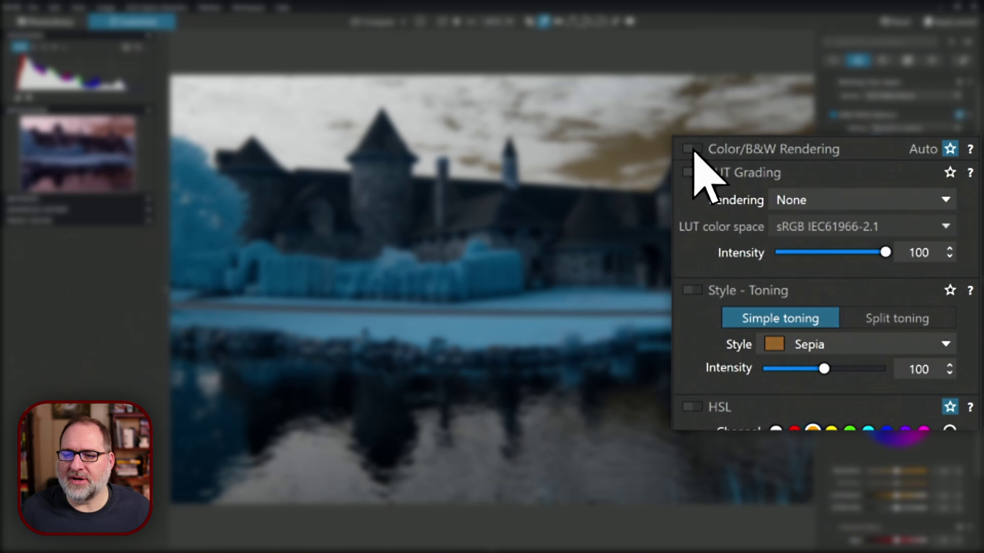
- Enable Color Rendering and switch its type to DCP Profile
{"action": "left_click", "coordinate": [693, 149]}
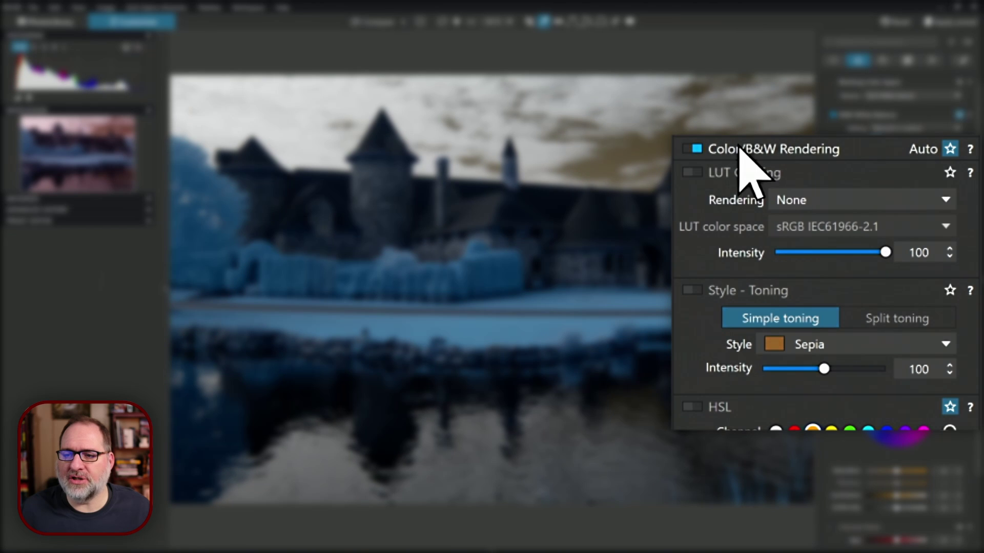
{"action": "left_click", "coordinate": [755, 151]}
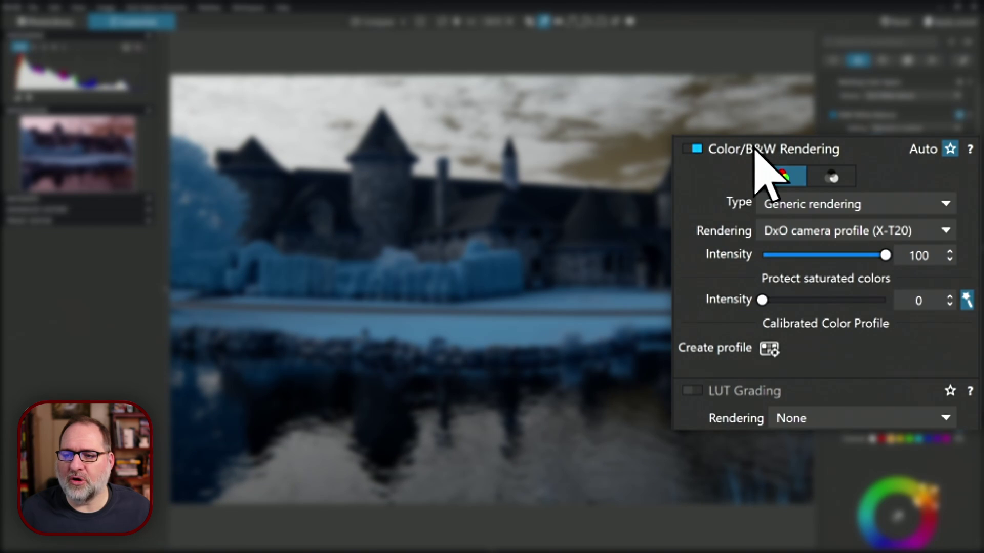
{"action": "left_click", "coordinate": [903, 201]}
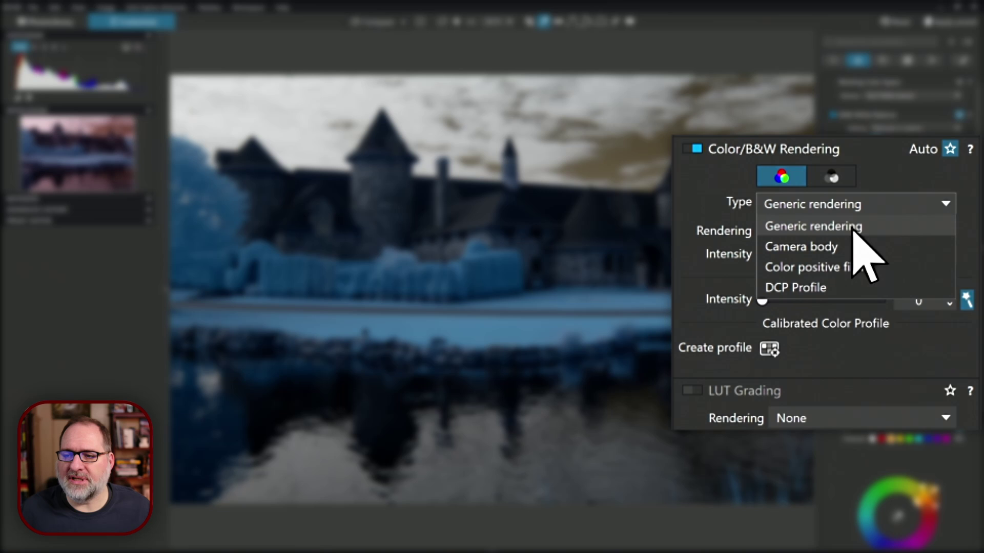
{"action": "left_click", "coordinate": [878, 198]}
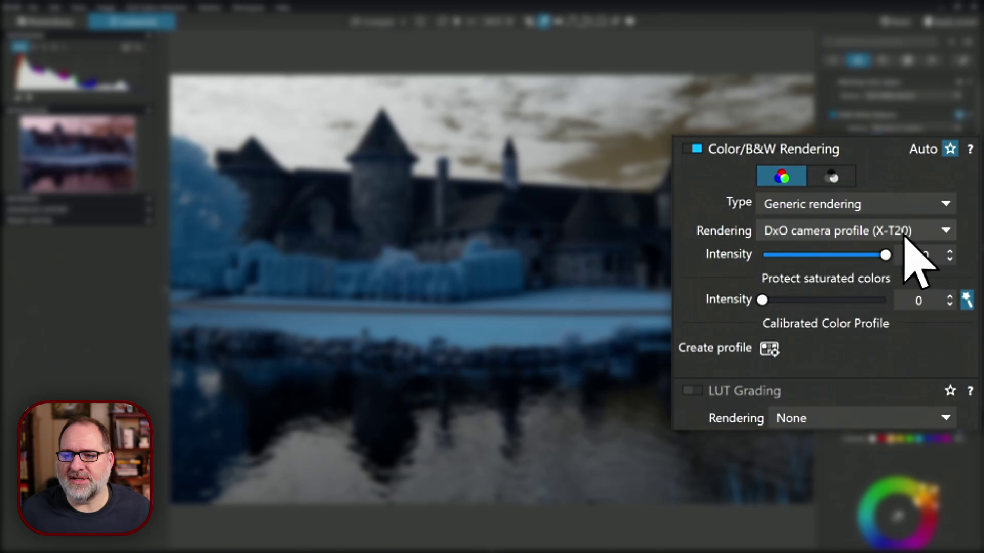
{"action": "left_click", "coordinate": [867, 234]}
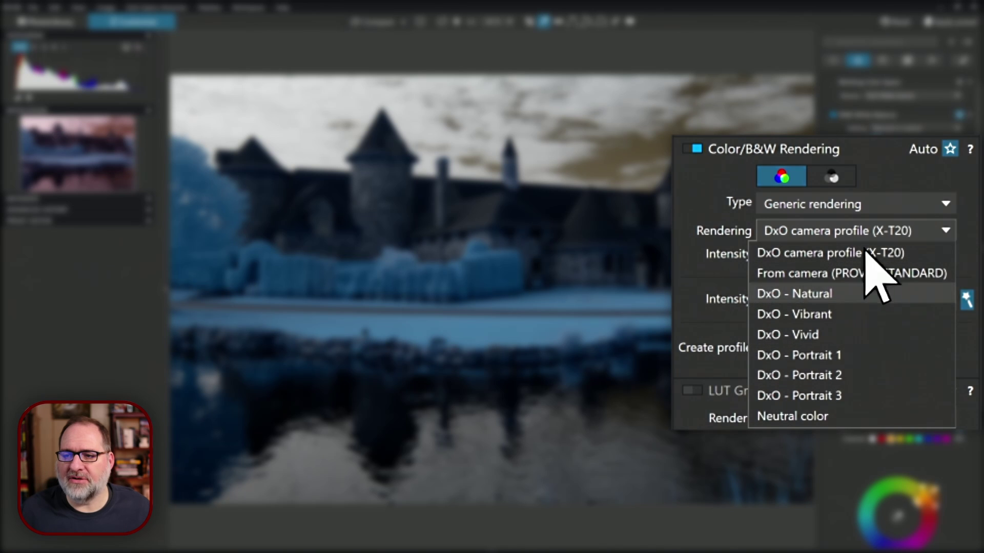
{"action": "left_click", "coordinate": [890, 170]}
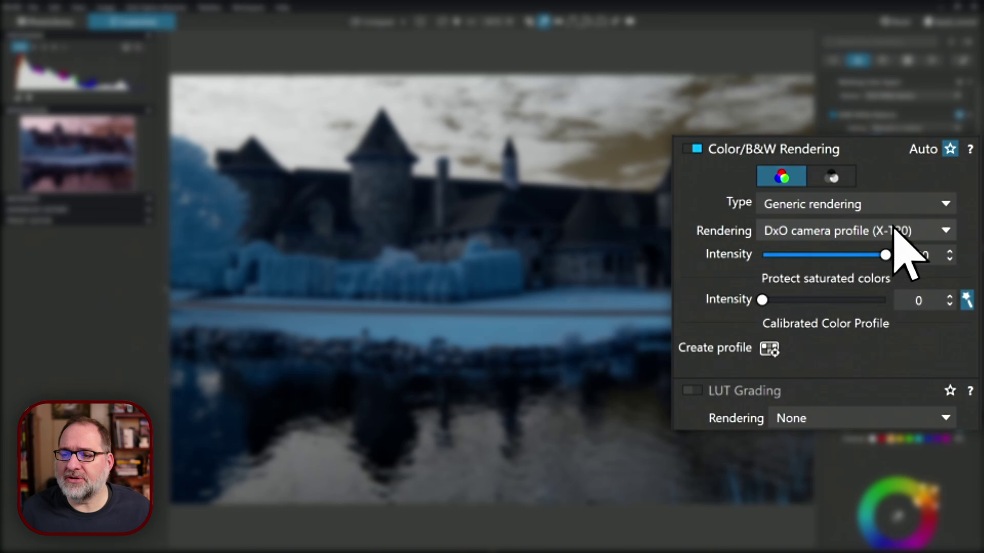
{"action": "left_click", "coordinate": [872, 205]}
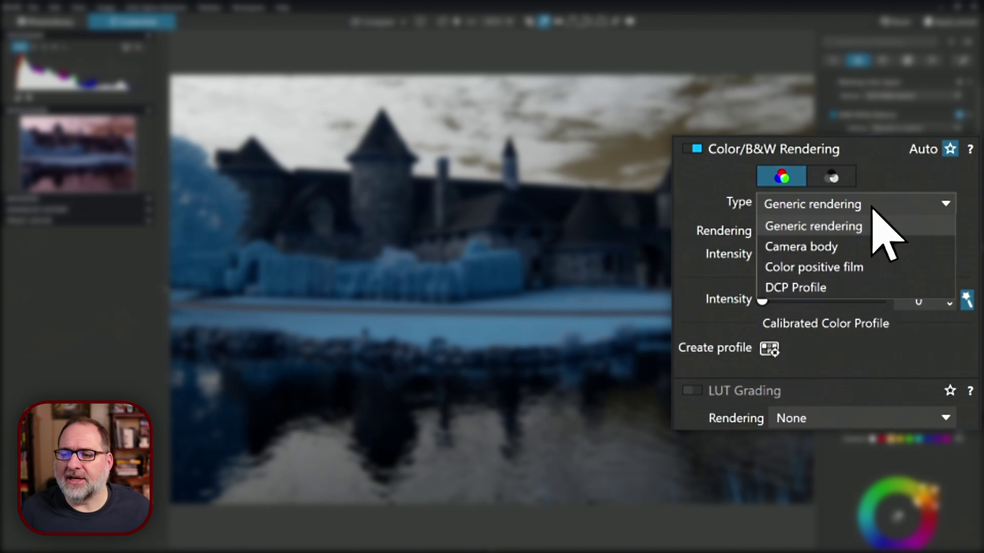
{"action": "left_click", "coordinate": [800, 288]}
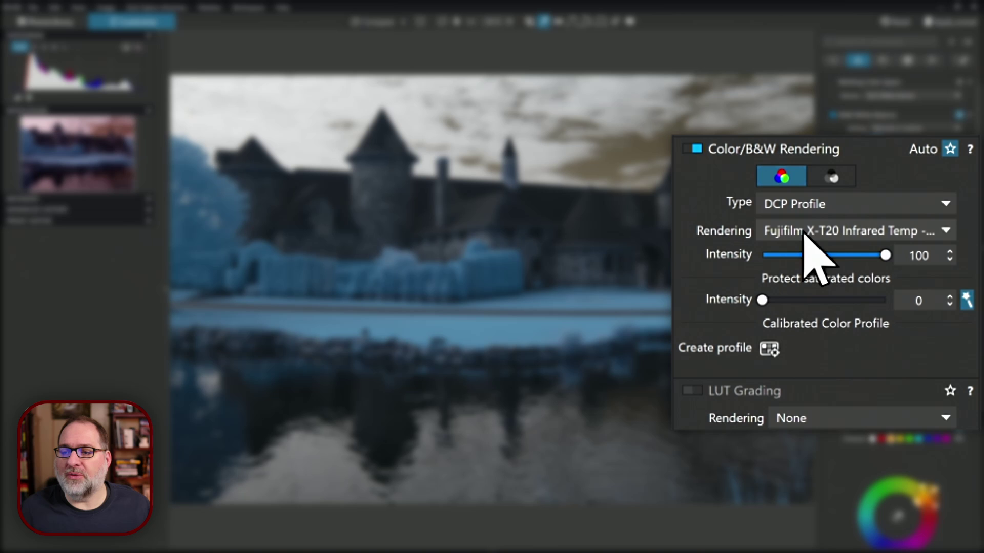
- Choose the Fujifilm X-T20 Infrared Temp -100 DCP profile and re-pick white balance from the sky
{"action": "left_click", "coordinate": [873, 230]}
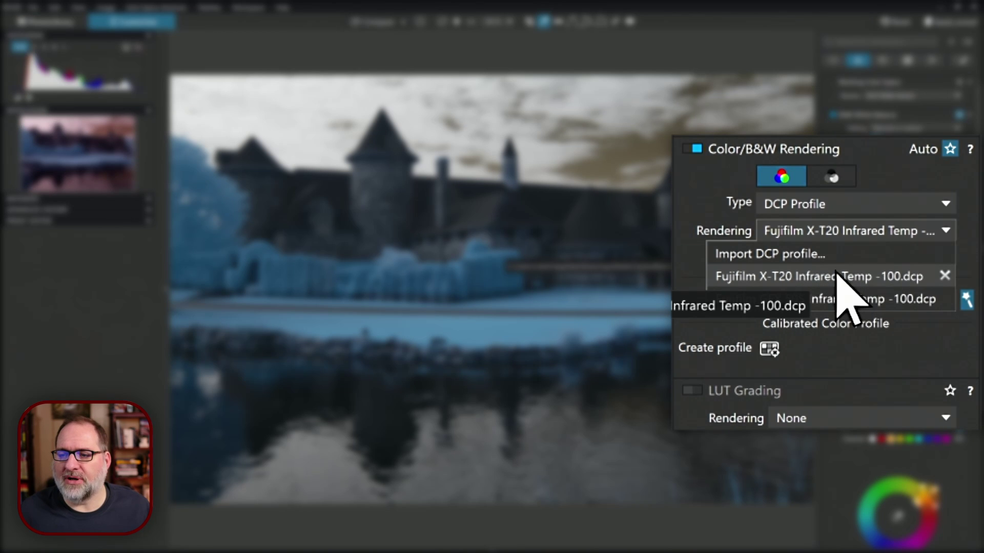
{"action": "left_click", "coordinate": [841, 278]}
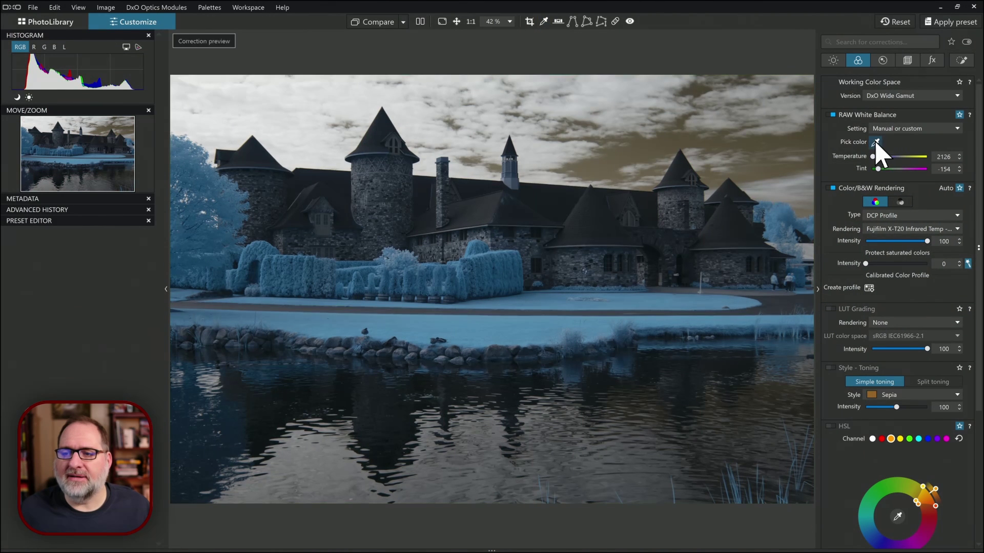
{"action": "left_click", "coordinate": [876, 141]}
{"action": "left_click", "coordinate": [465, 173]}
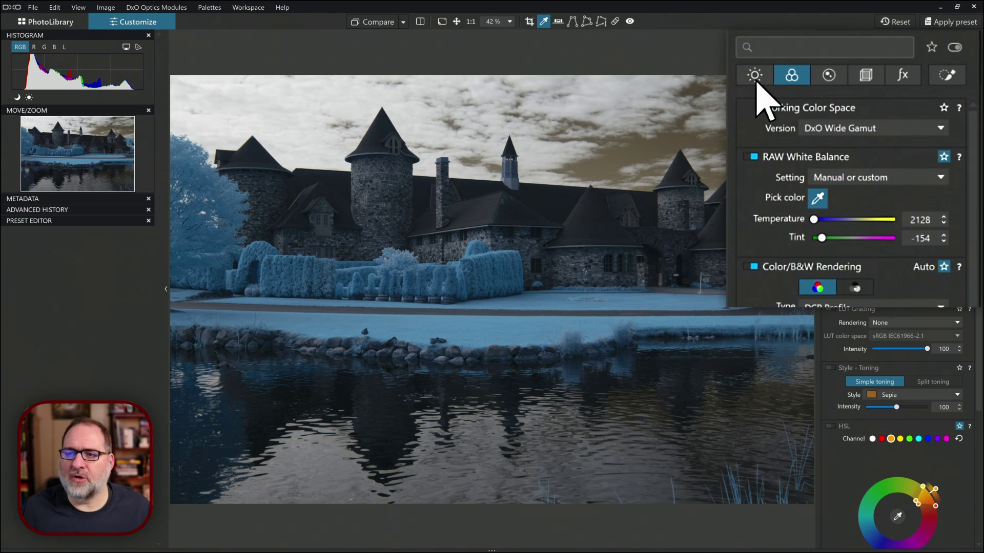
- Raise Exposure to +0.42 and enable Selective Tone with Midtones 19 and Shadows 26
{"action": "left_click", "coordinate": [755, 75]}
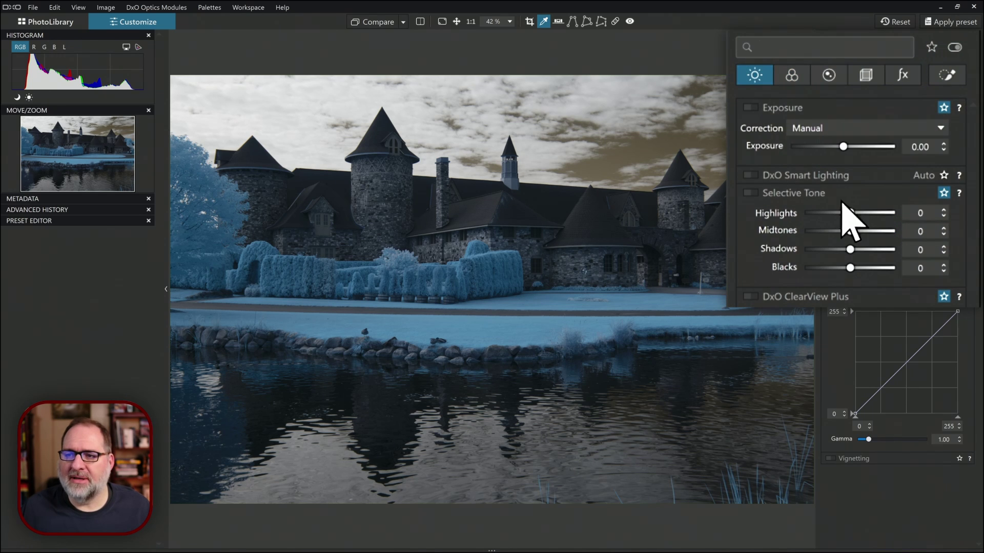
{"action": "left_click_drag", "start_coordinate": [843, 147], "coordinate": [849, 146]}
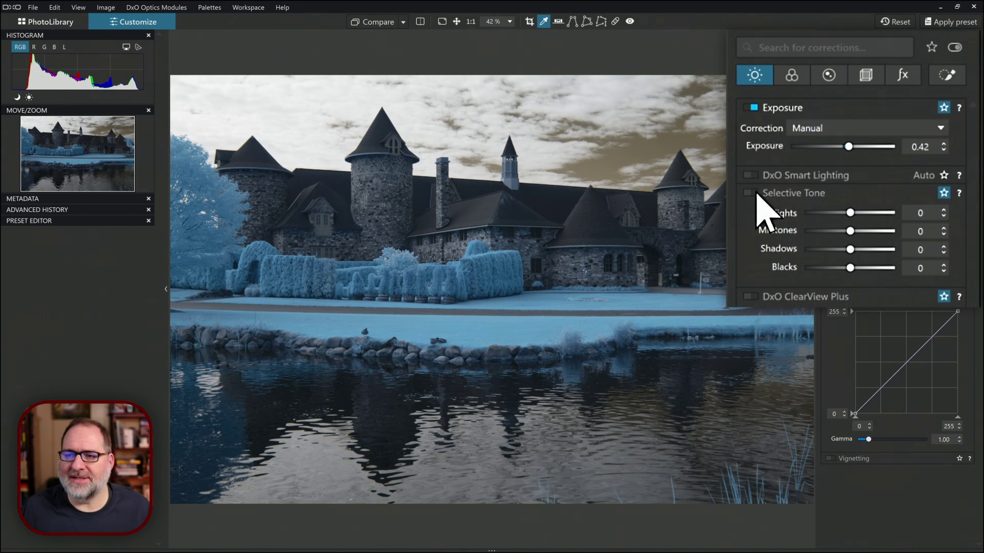
{"action": "left_click", "coordinate": [754, 193]}
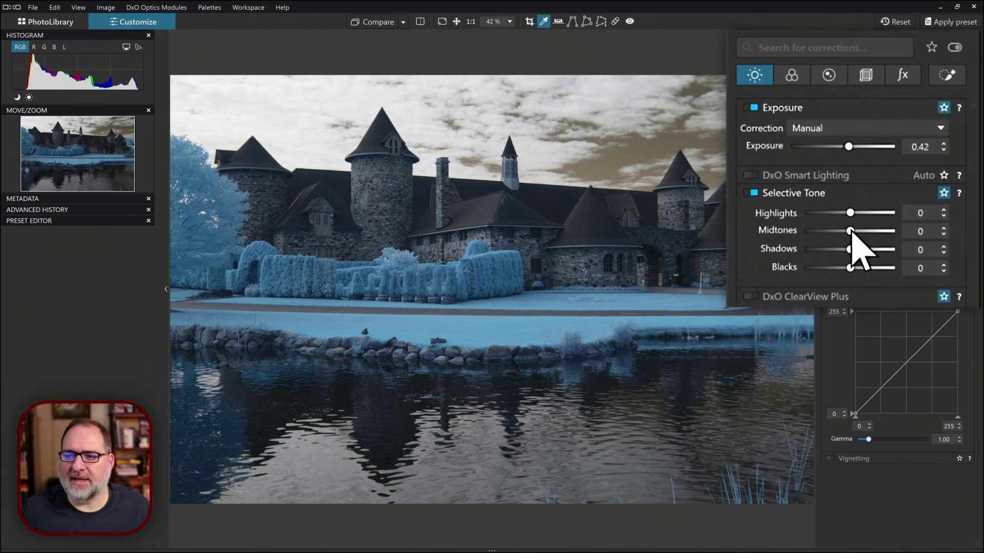
{"action": "left_click_drag", "start_coordinate": [850, 234], "coordinate": [861, 249]}
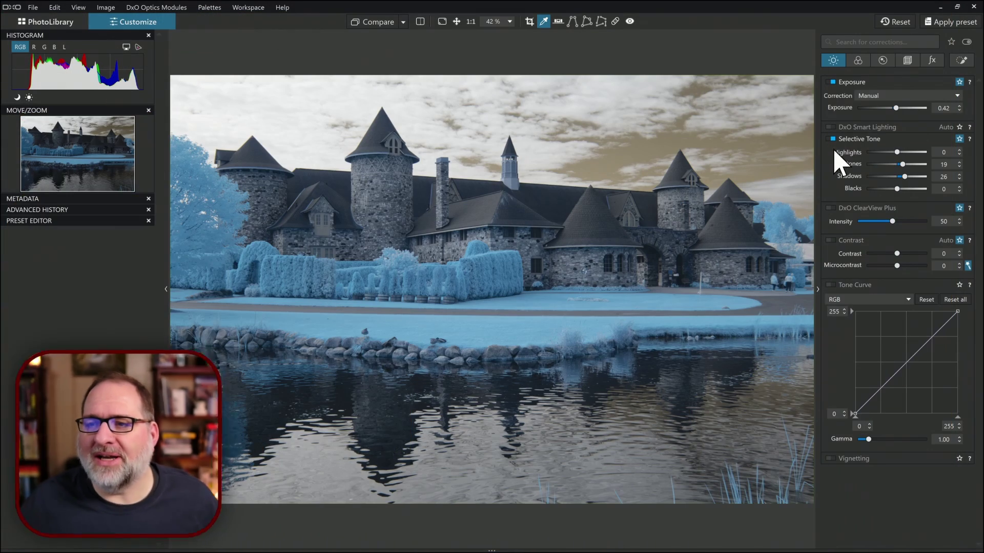
- Enable the Channel Mixer in the Color tab, leaving its values at zero
{"action": "left_click", "coordinate": [858, 60]}
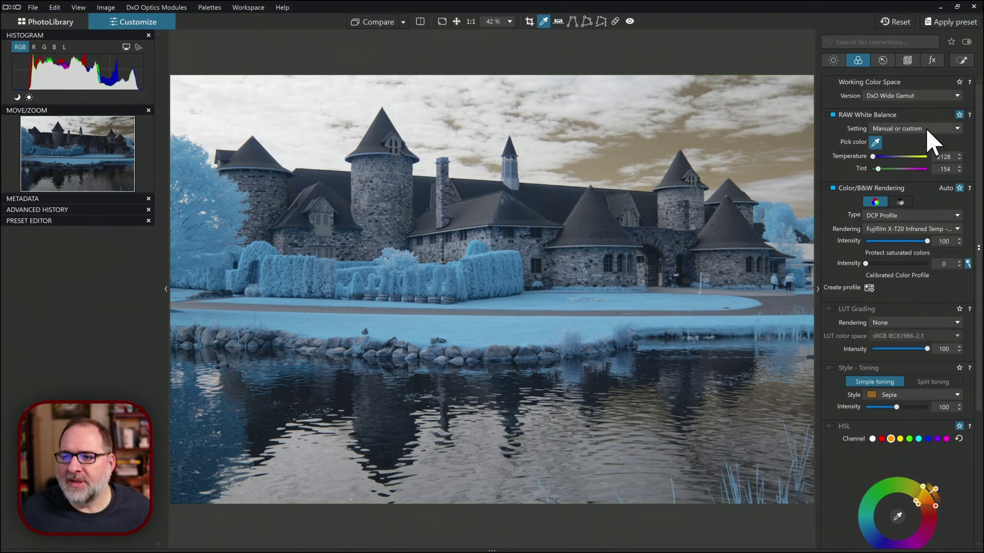
{"action": "scroll", "coordinate": [922, 136], "scroll_direction": "down", "scroll_amount": 3}
{"action": "scroll", "coordinate": [923, 136], "scroll_direction": "down", "scroll_amount": 2}
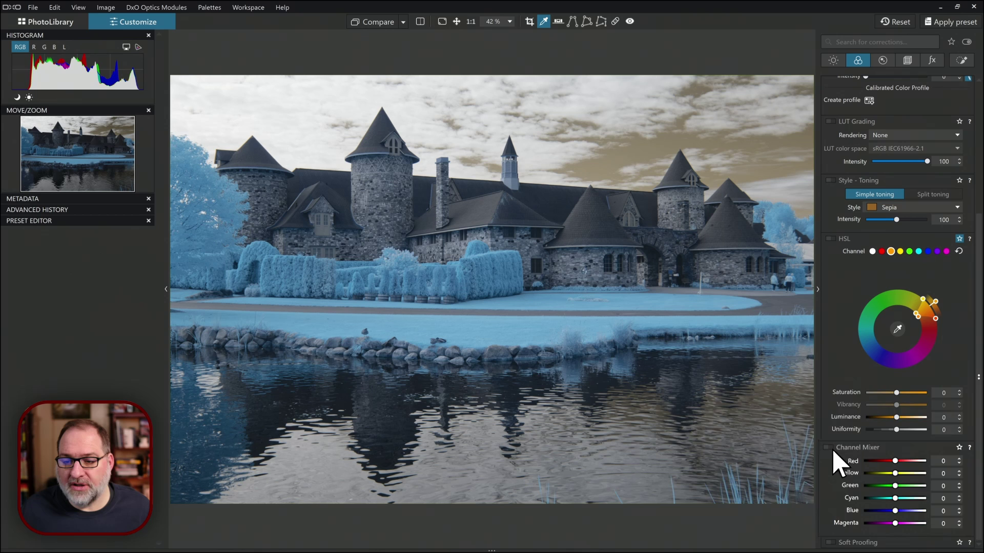
{"action": "left_click", "coordinate": [689, 375]}
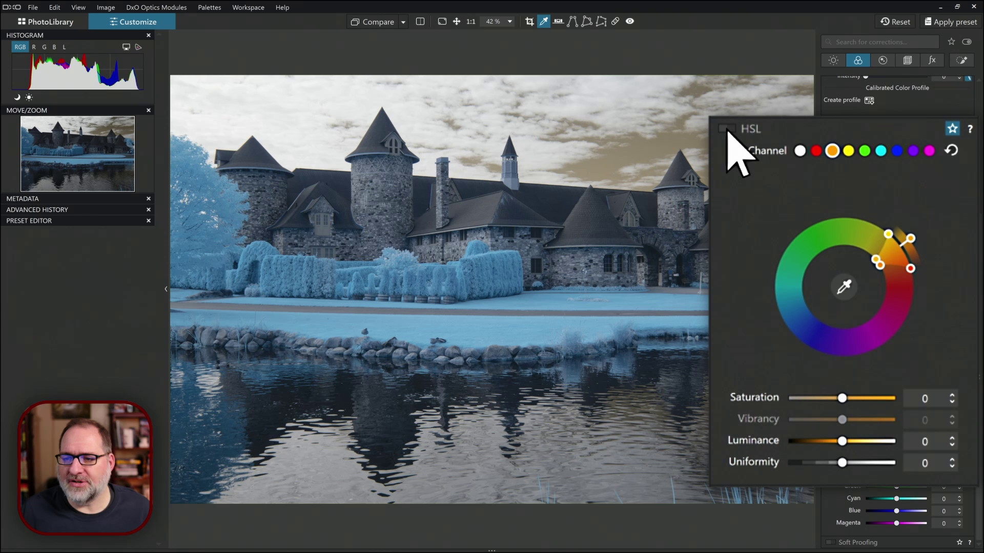
- Enable HSL on the All channel and rotate the master hue until foliage turns golden-tan
{"action": "left_click", "coordinate": [727, 130]}
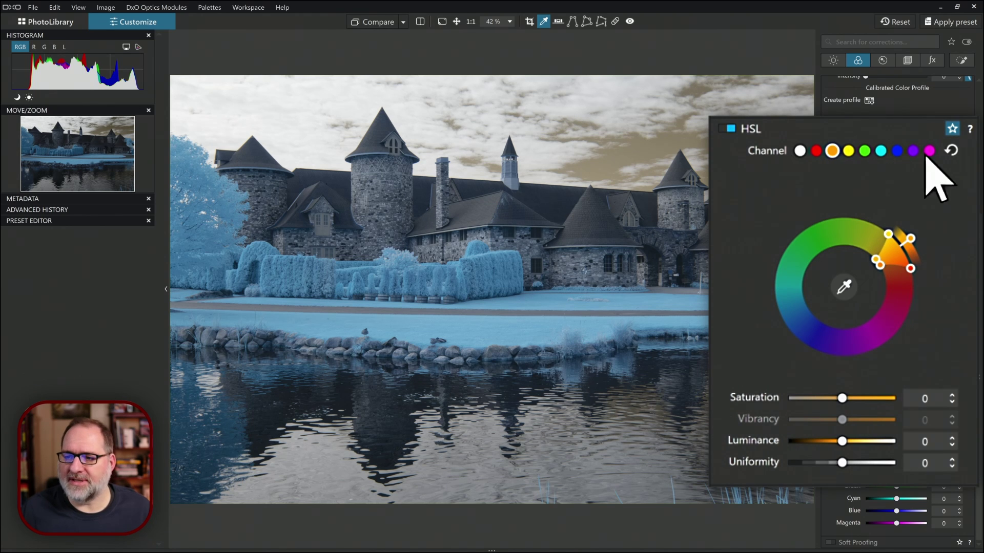
{"action": "left_click", "coordinate": [800, 151]}
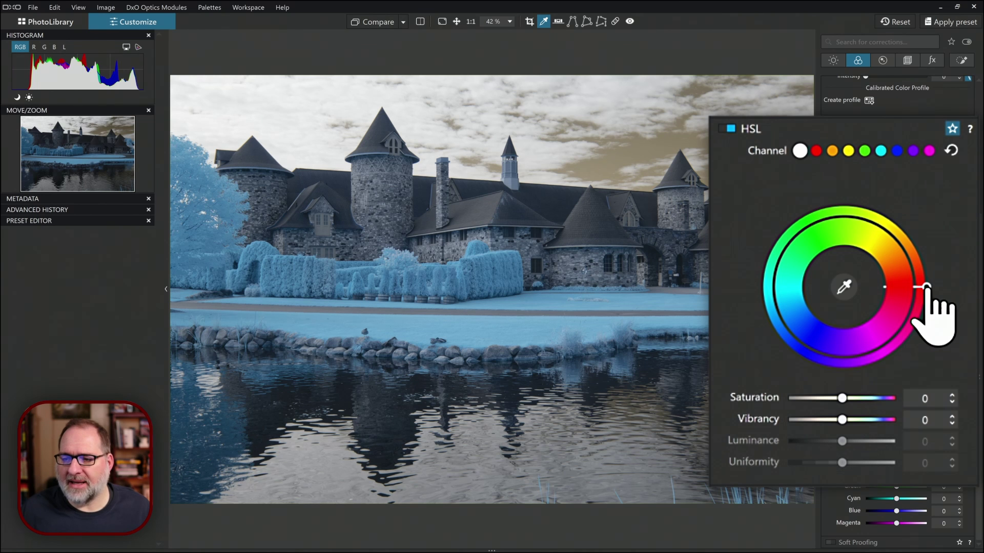
{"action": "mouse_move", "coordinate": [926, 287]}
{"action": "left_mouse_down"}
{"action": "mouse_move", "coordinate": [894, 350]}
{"action": "mouse_move", "coordinate": [764, 307]}
{"action": "mouse_move", "coordinate": [761, 289]}
{"action": "left_mouse_up"}
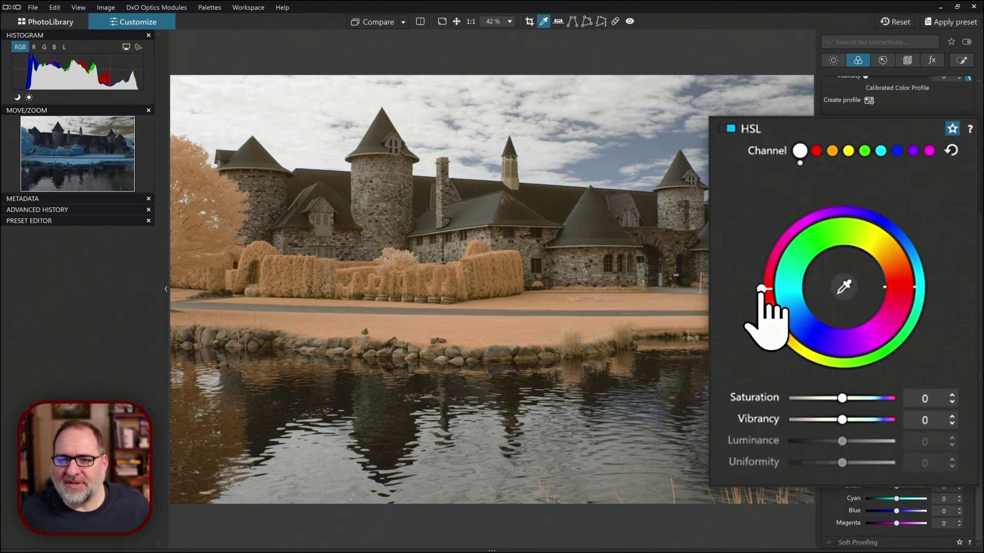
{"action": "mouse_move", "coordinate": [763, 291]}
{"action": "left_mouse_down"}
{"action": "mouse_move", "coordinate": [765, 279]}
{"action": "mouse_move", "coordinate": [764, 315]}
{"action": "mouse_move", "coordinate": [765, 266]}
{"action": "mouse_move", "coordinate": [768, 323]}
{"action": "mouse_move", "coordinate": [760, 288]}
{"action": "left_mouse_up"}
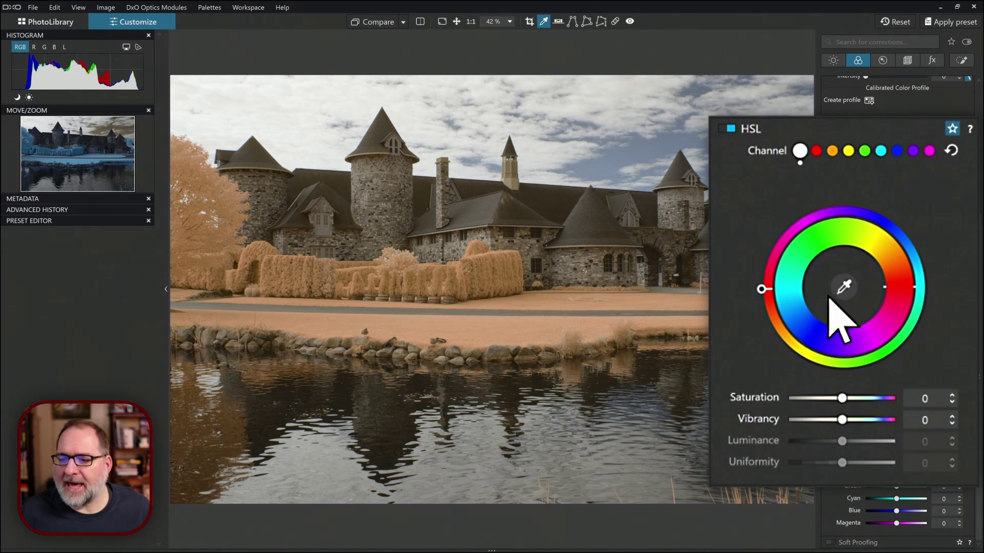
- Sample the sky in HSL and widen the blue hue range handles
{"action": "left_click", "coordinate": [845, 288]}
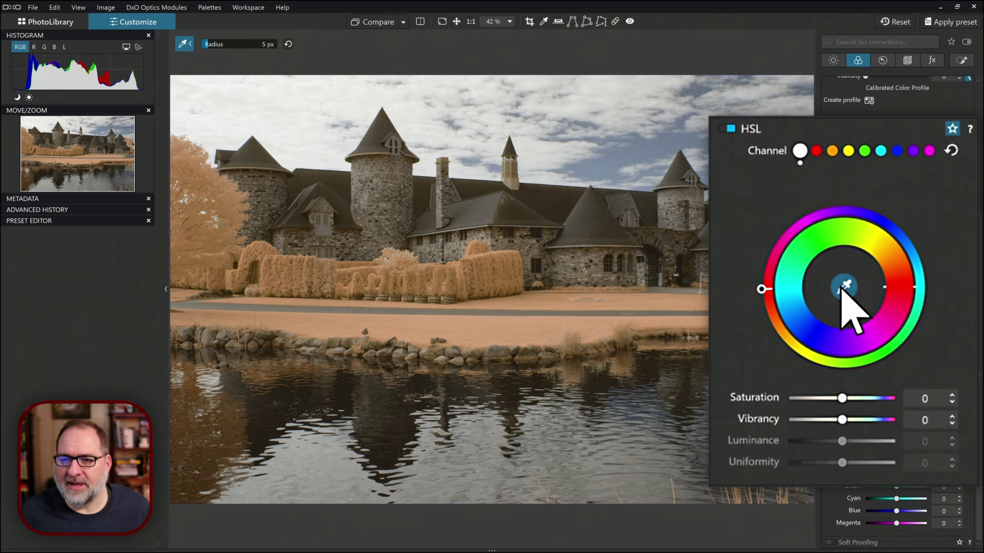
{"action": "left_click", "coordinate": [610, 163]}
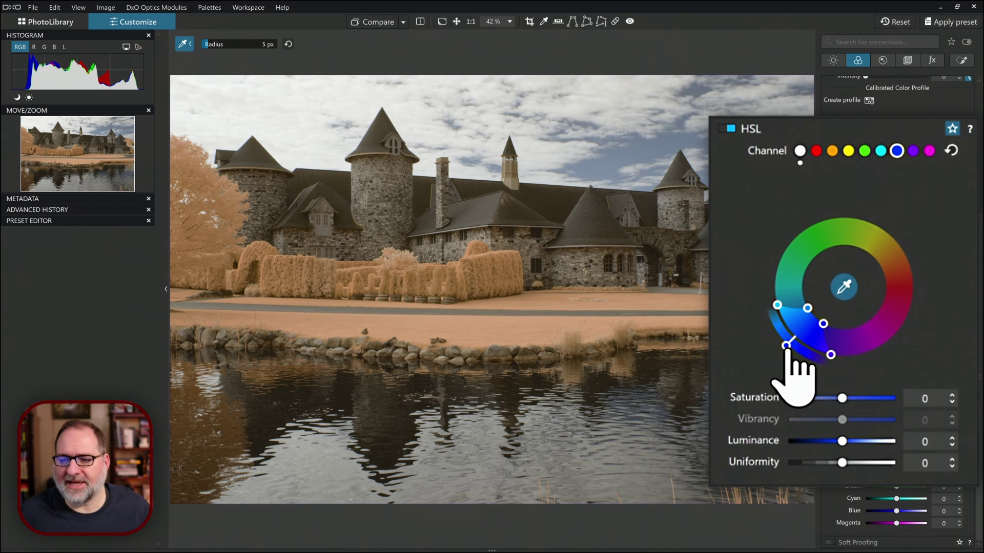
{"action": "left_click_drag", "start_coordinate": [785, 346], "coordinate": [781, 338]}
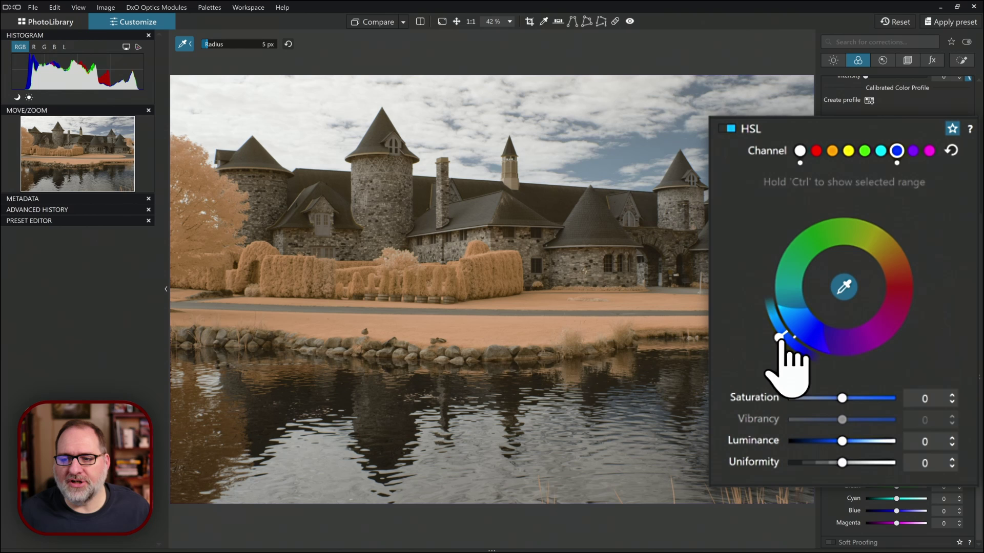
{"action": "mouse_move", "coordinate": [780, 338]}
{"action": "left_mouse_down"}
{"action": "mouse_move", "coordinate": [801, 353]}
{"action": "mouse_move", "coordinate": [780, 338]}
{"action": "mouse_move", "coordinate": [791, 348]}
{"action": "left_mouse_up"}
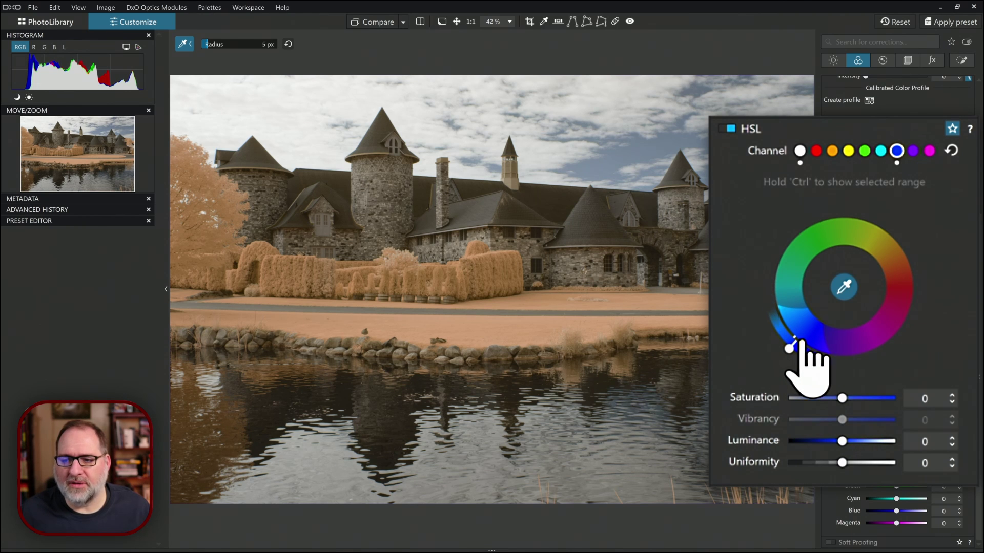
{"action": "left_click_drag", "start_coordinate": [790, 349], "coordinate": [792, 351]}
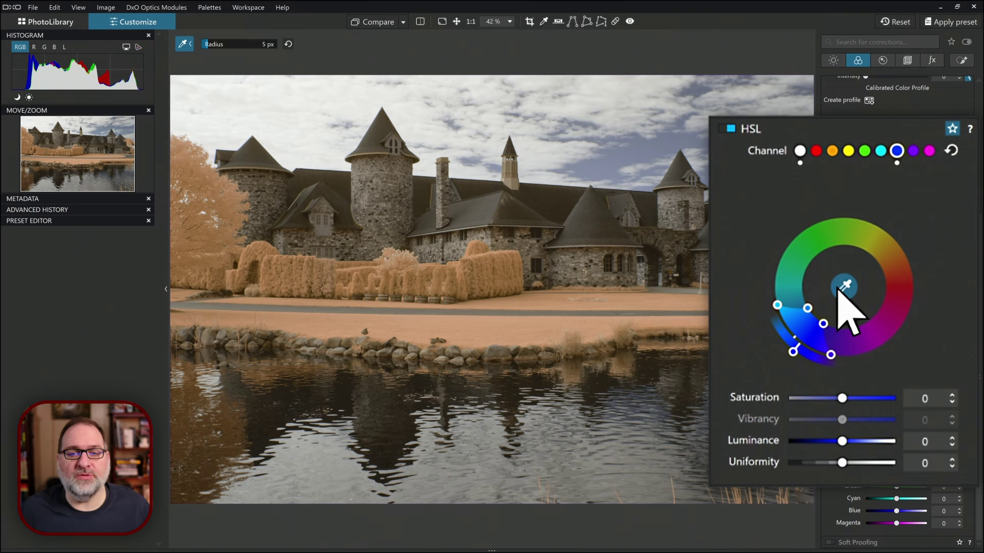
- Sample the foliage and set orange Saturation to 41 and Luminance to 16
{"action": "left_click", "coordinate": [845, 288]}
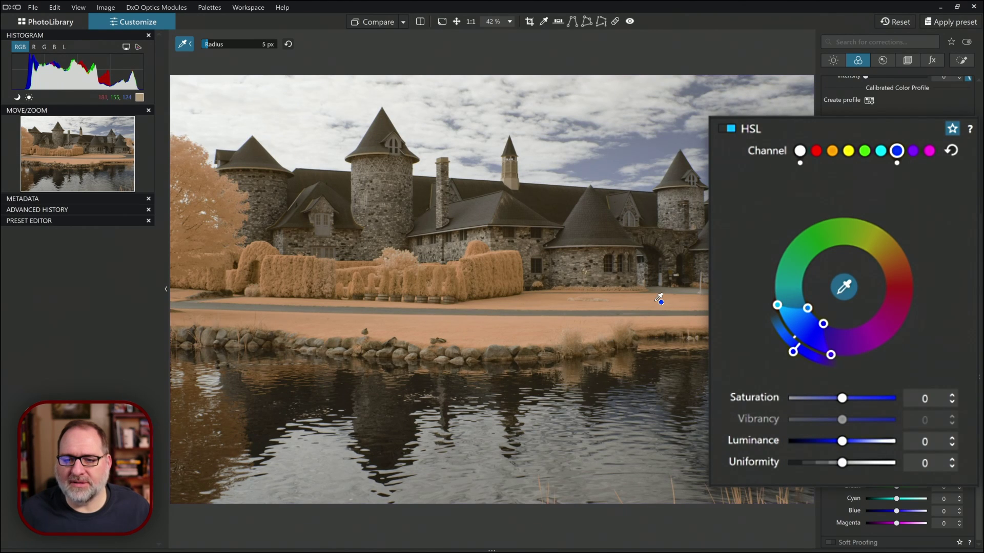
{"action": "left_click", "coordinate": [660, 299]}
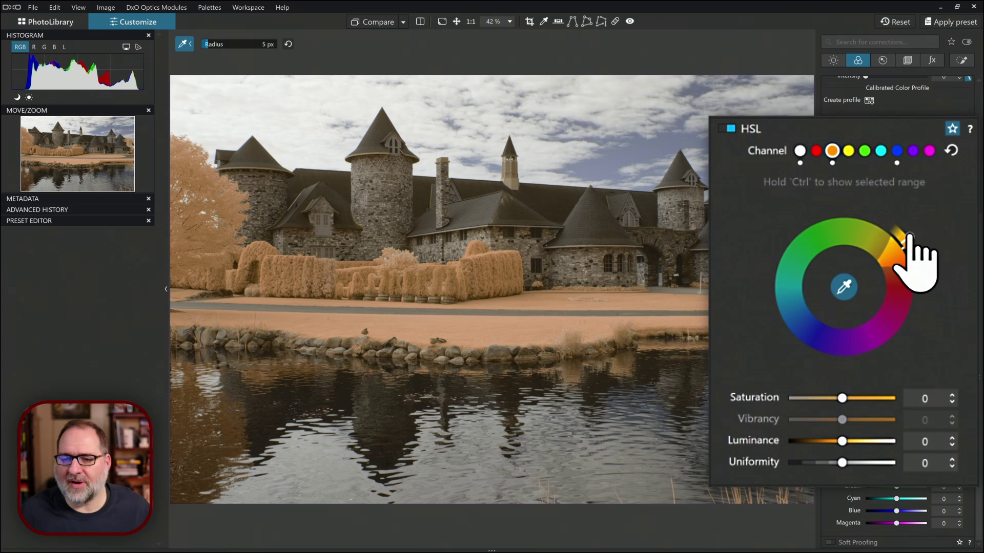
{"action": "left_click_drag", "start_coordinate": [910, 236], "coordinate": [916, 249]}
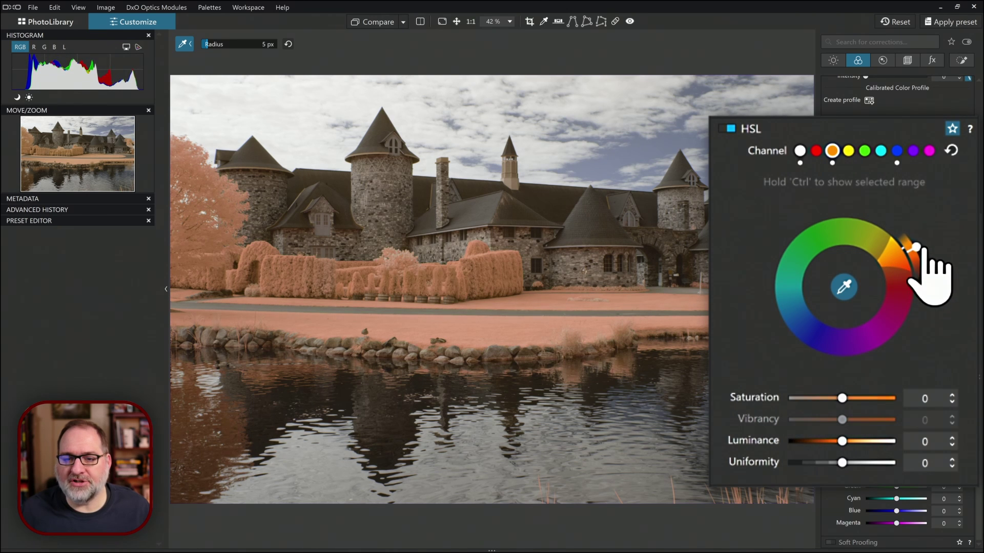
{"action": "left_click_drag", "start_coordinate": [915, 247], "coordinate": [910, 239]}
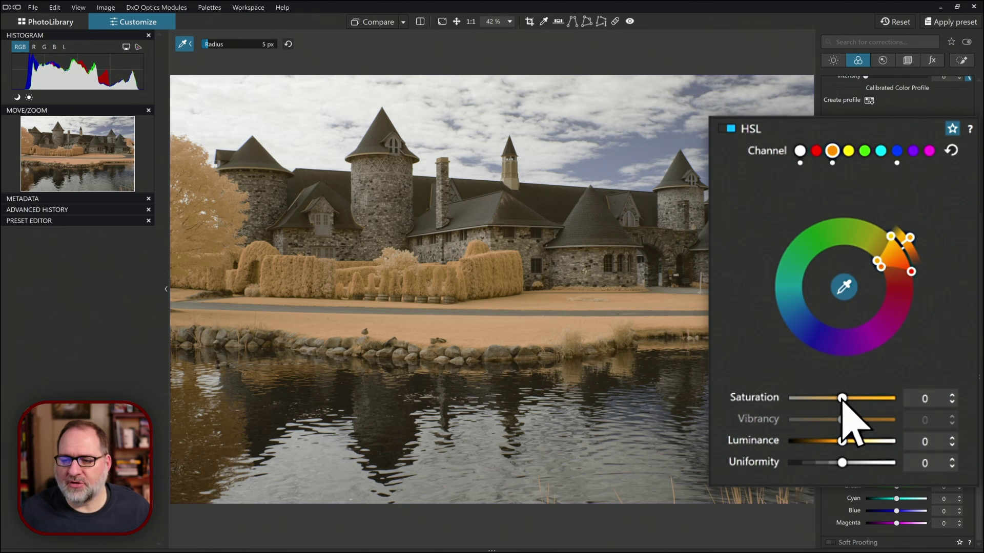
{"action": "left_click_drag", "start_coordinate": [842, 398], "coordinate": [865, 398]}
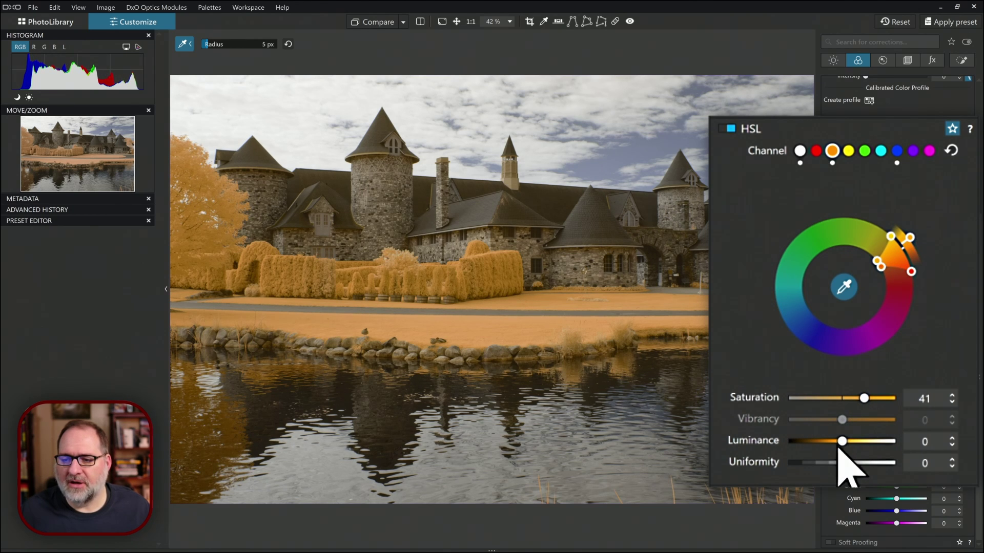
{"action": "left_click_drag", "start_coordinate": [841, 442], "coordinate": [853, 443]}
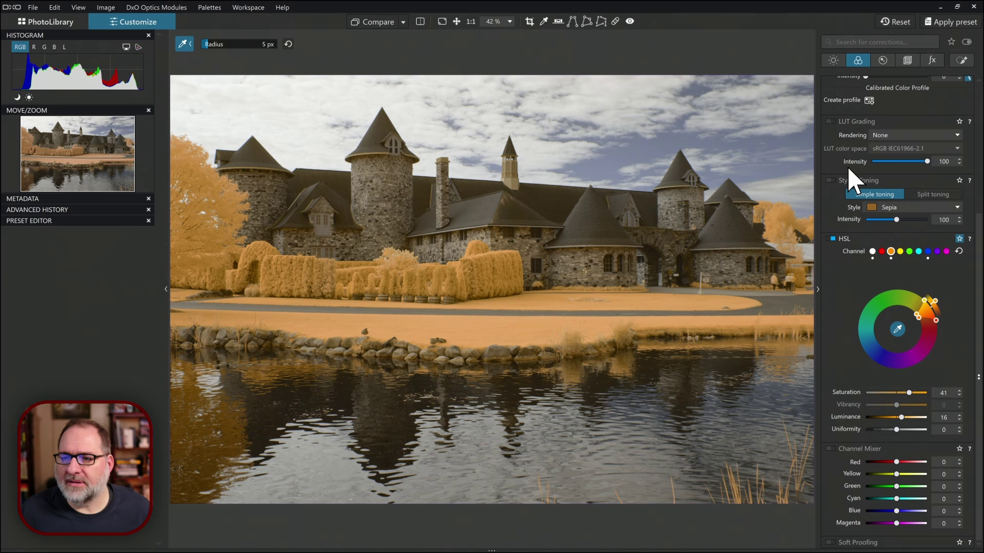
- Disable HSL and enable LUT Grading with the IR RB Swap.cube LUT
{"action": "left_click", "coordinate": [832, 240]}
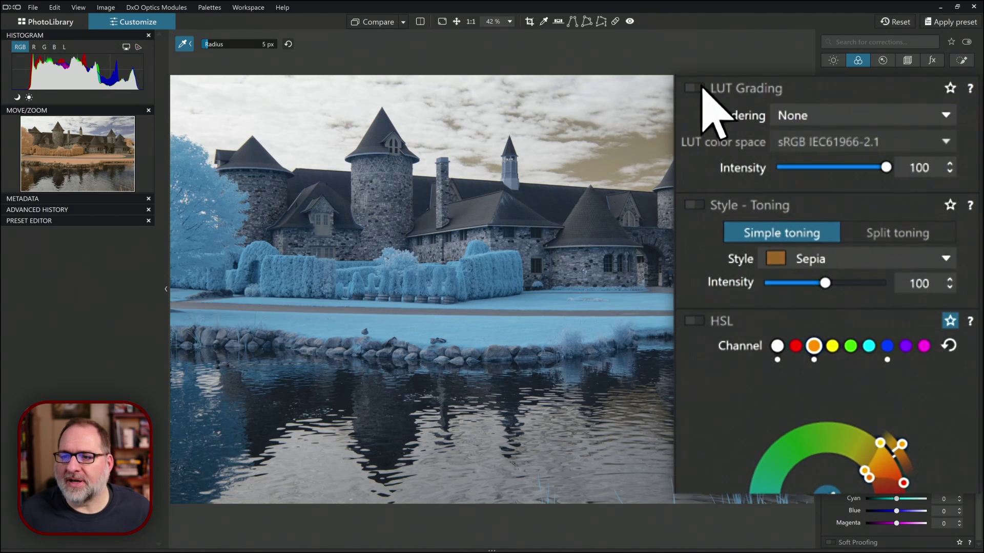
{"action": "left_click", "coordinate": [696, 88]}
{"action": "left_click", "coordinate": [944, 114]}
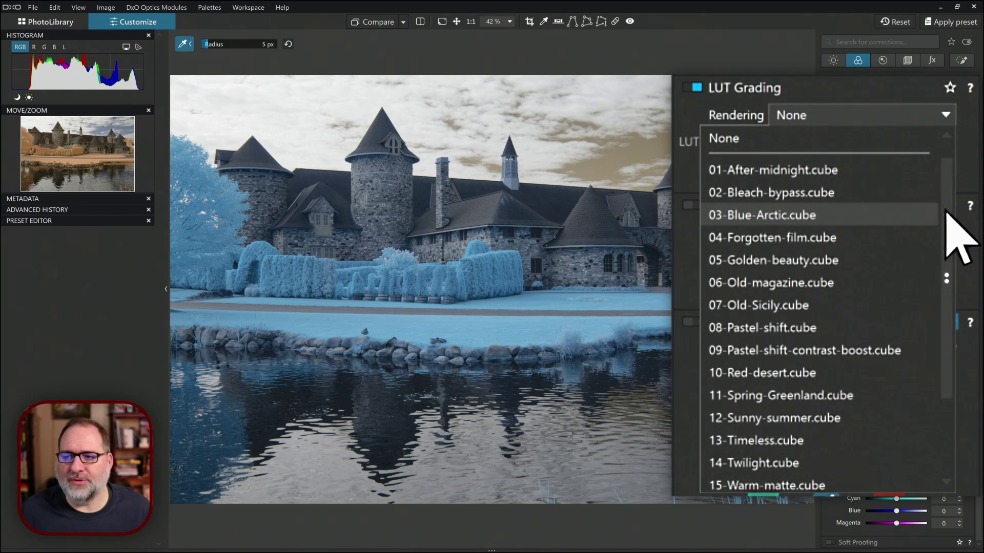
{"action": "scroll", "coordinate": [944, 218], "scroll_direction": "down", "scroll_amount": 2}
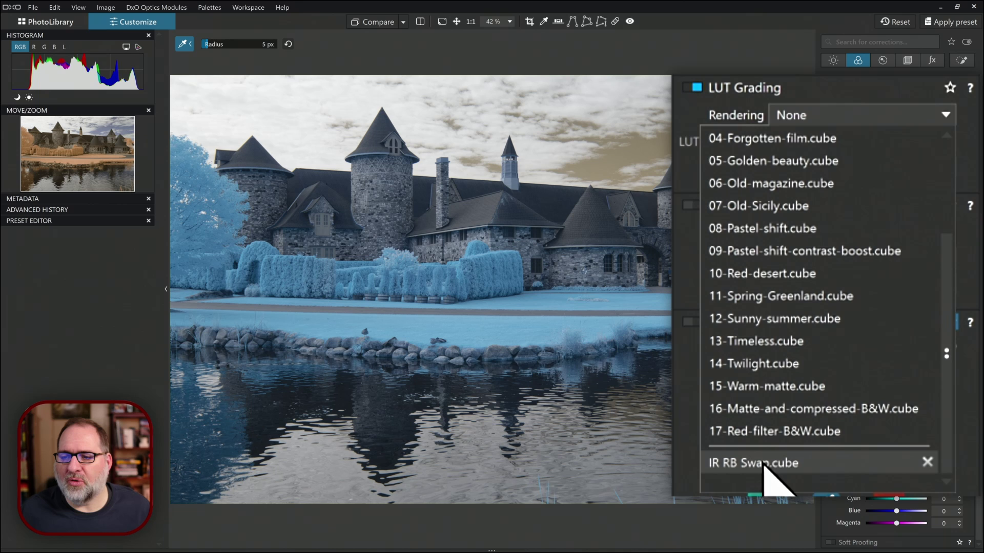
{"action": "key", "text": "Escape"}
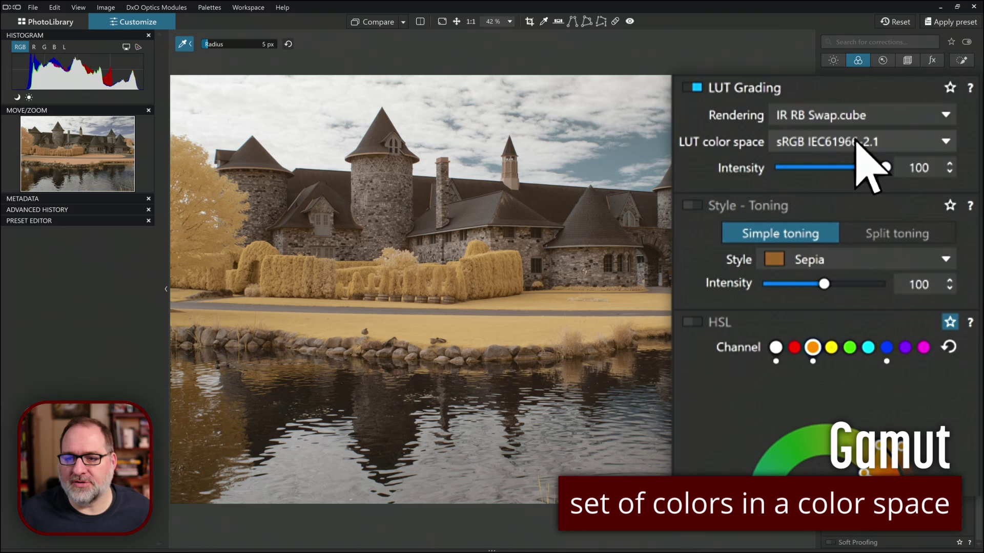
- Try Display P3 and Adobe RGB (1998) as the LUT colour space, settling on ProPhoto RGB
{"action": "left_click", "coordinate": [868, 146]}
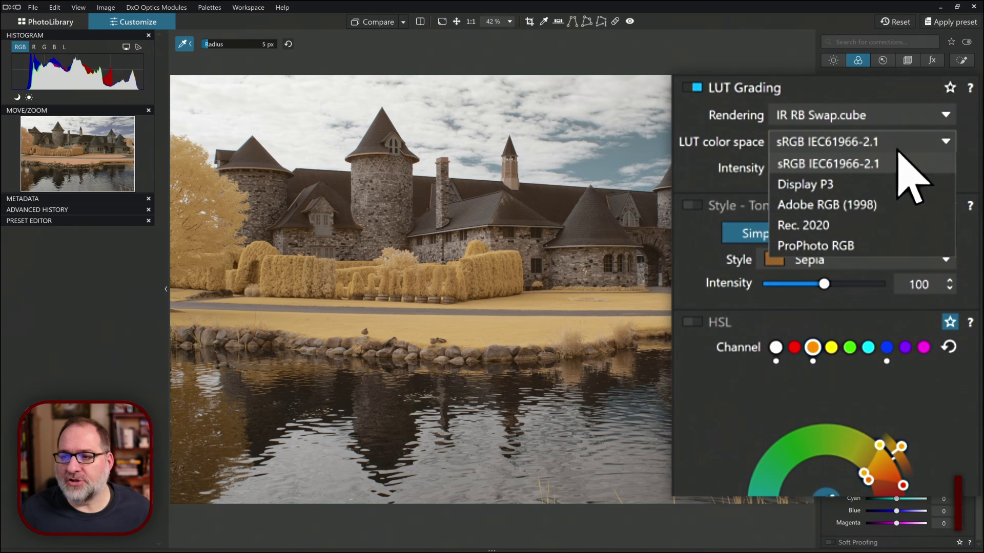
{"action": "left_click", "coordinate": [894, 186]}
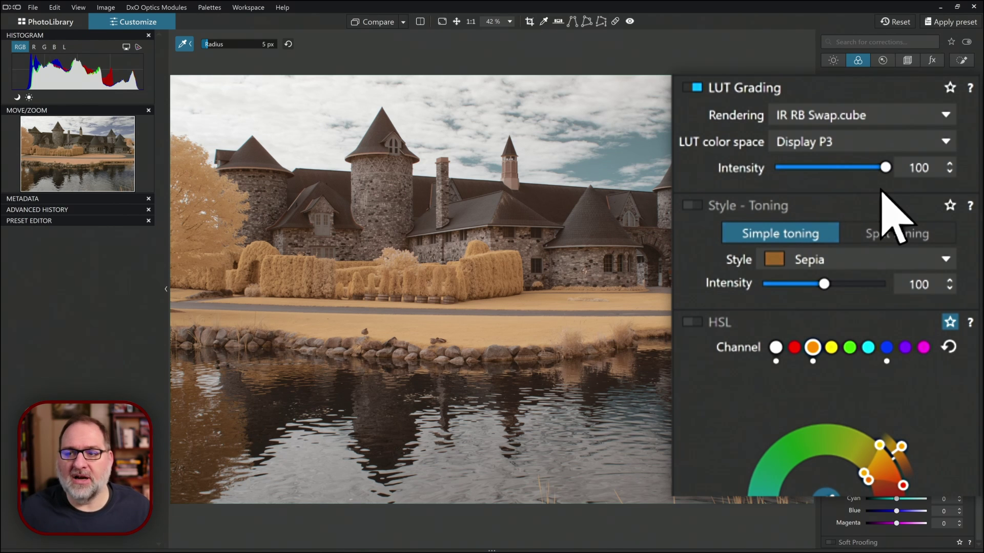
{"action": "left_click", "coordinate": [881, 146]}
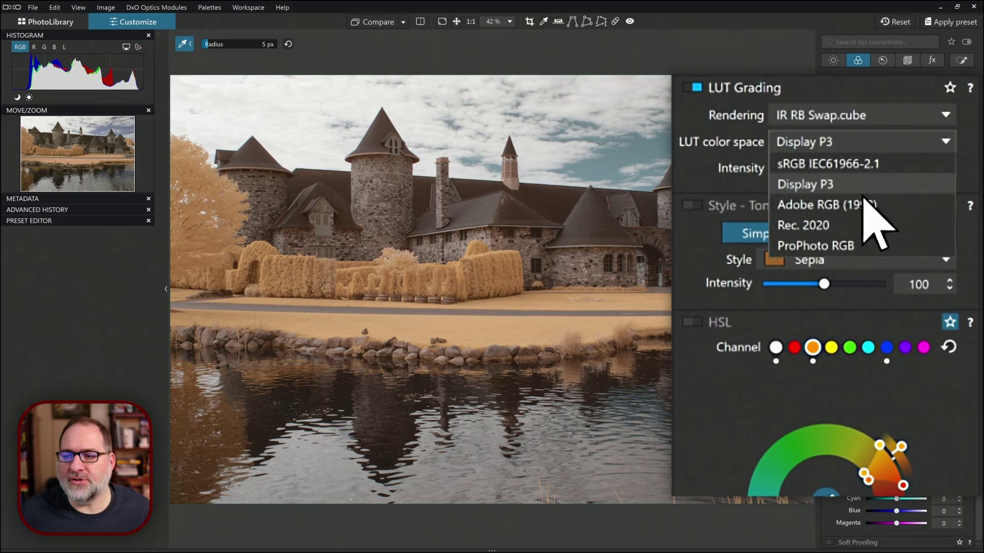
{"action": "left_click", "coordinate": [867, 212]}
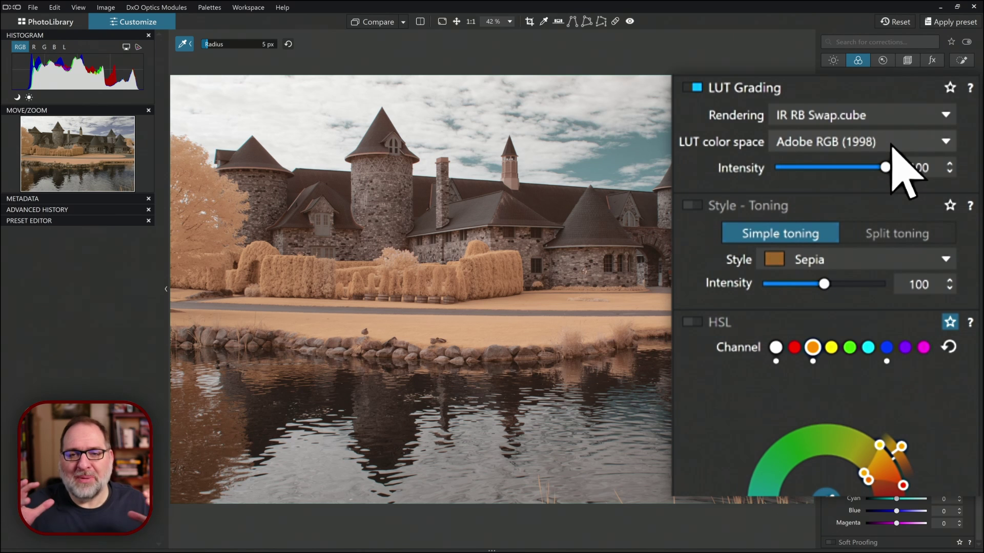
{"action": "left_click", "coordinate": [891, 147]}
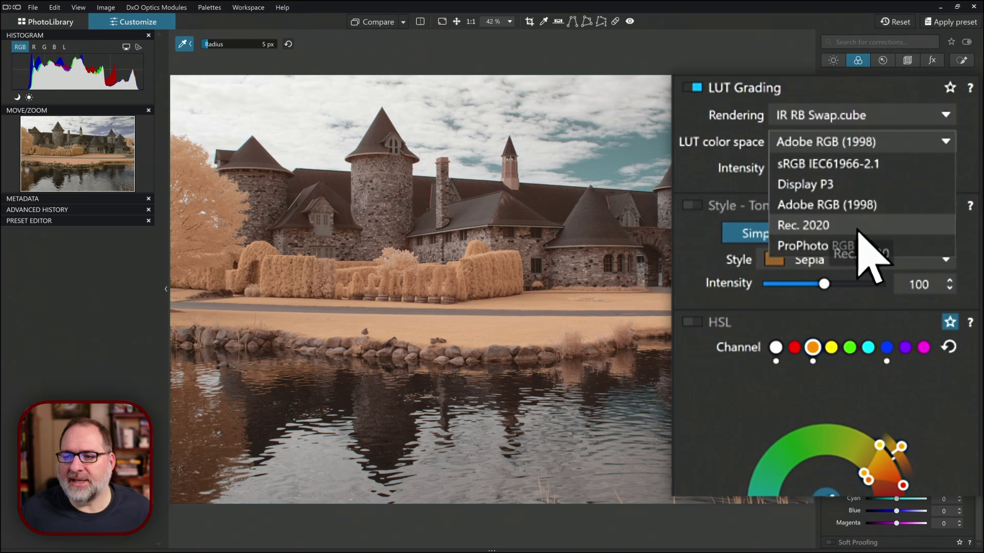
{"action": "left_click", "coordinate": [849, 246]}
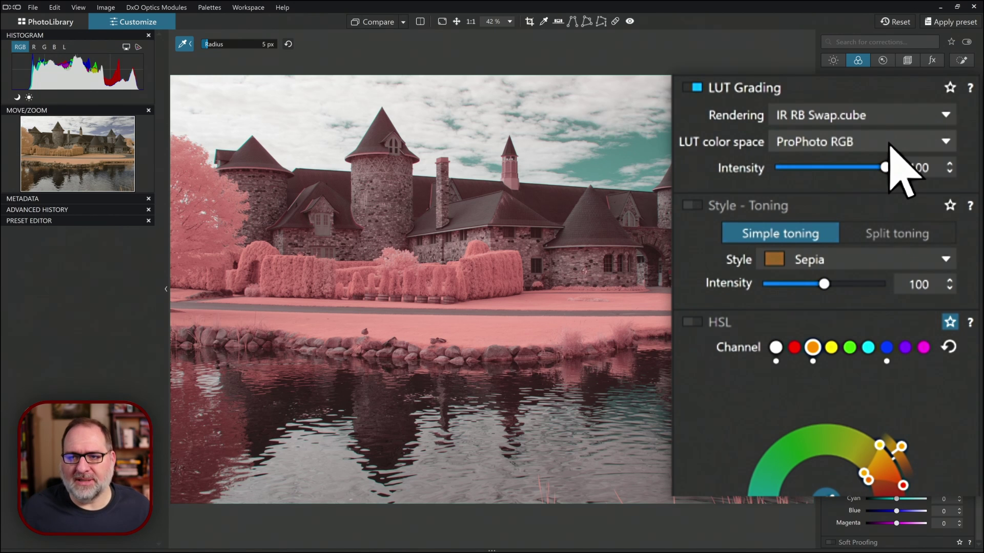
{"action": "left_click", "coordinate": [890, 143]}
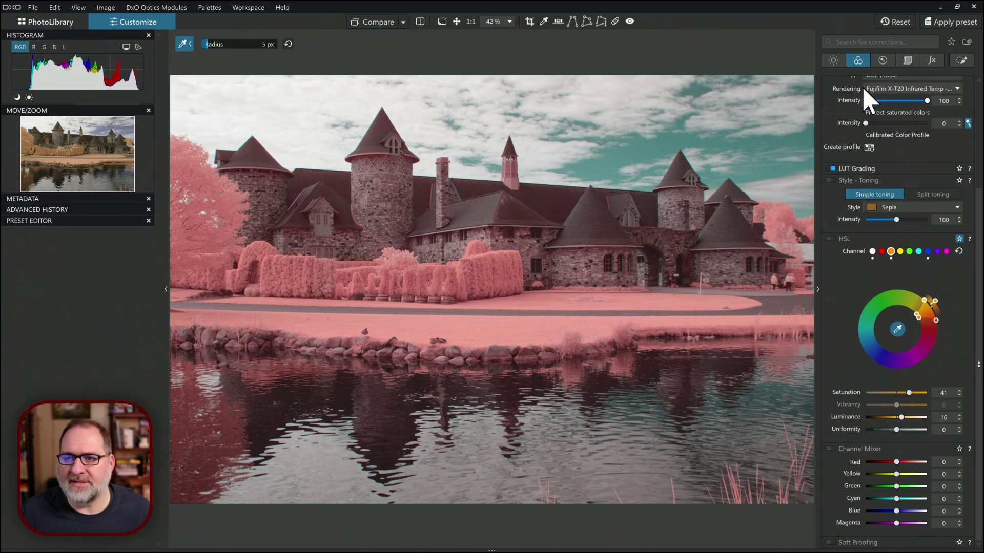
- Set Contrast to 32 and Microcontrast to 51, and enable ClearView Plus at intensity 20
{"action": "left_click", "coordinate": [834, 62]}
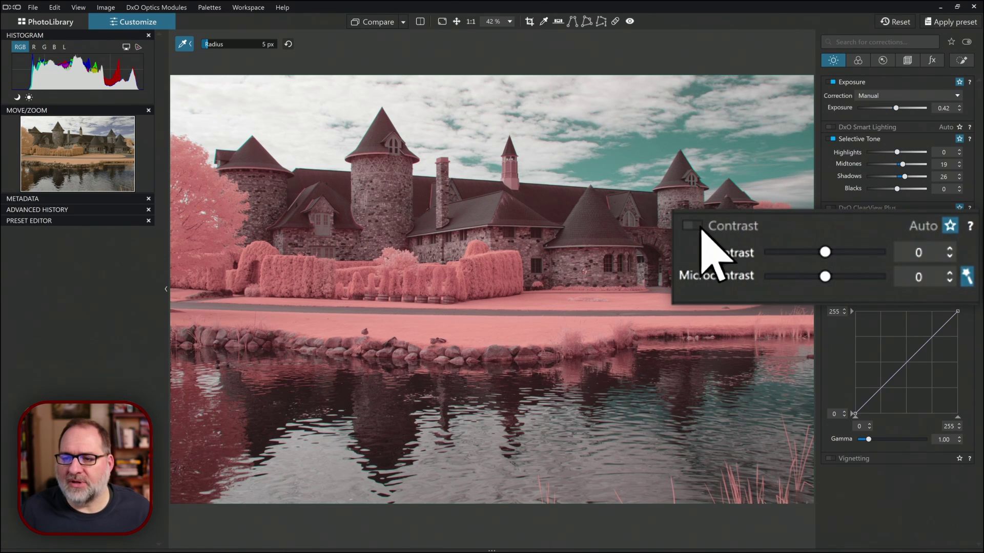
{"action": "mouse_move", "coordinate": [825, 276]}
{"action": "left_mouse_down"}
{"action": "mouse_move", "coordinate": [836, 252]}
{"action": "mouse_move", "coordinate": [837, 277]}
{"action": "mouse_move", "coordinate": [850, 278]}
{"action": "left_mouse_up"}
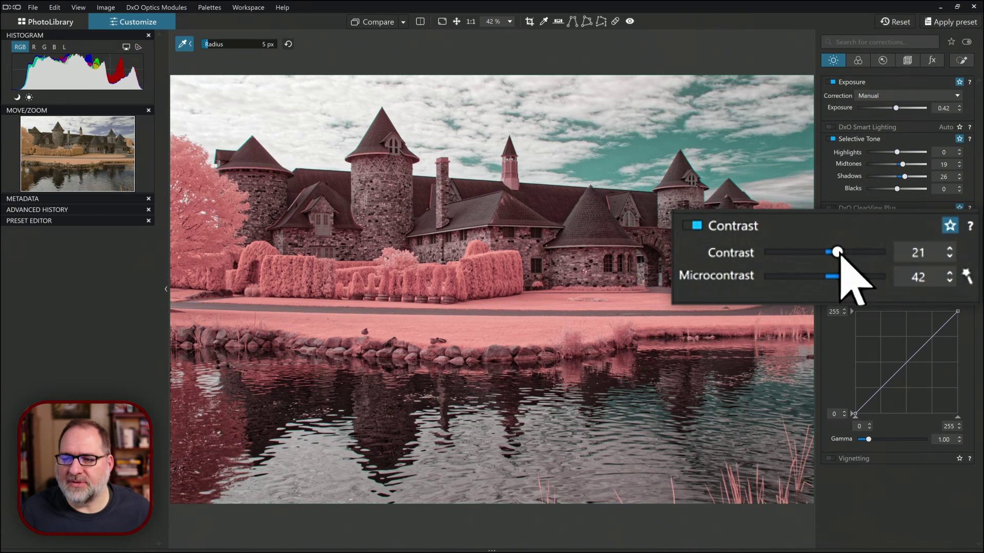
{"action": "mouse_move", "coordinate": [837, 253]}
{"action": "left_mouse_down"}
{"action": "mouse_move", "coordinate": [859, 279]}
{"action": "mouse_move", "coordinate": [913, 266]}
{"action": "left_mouse_up"}
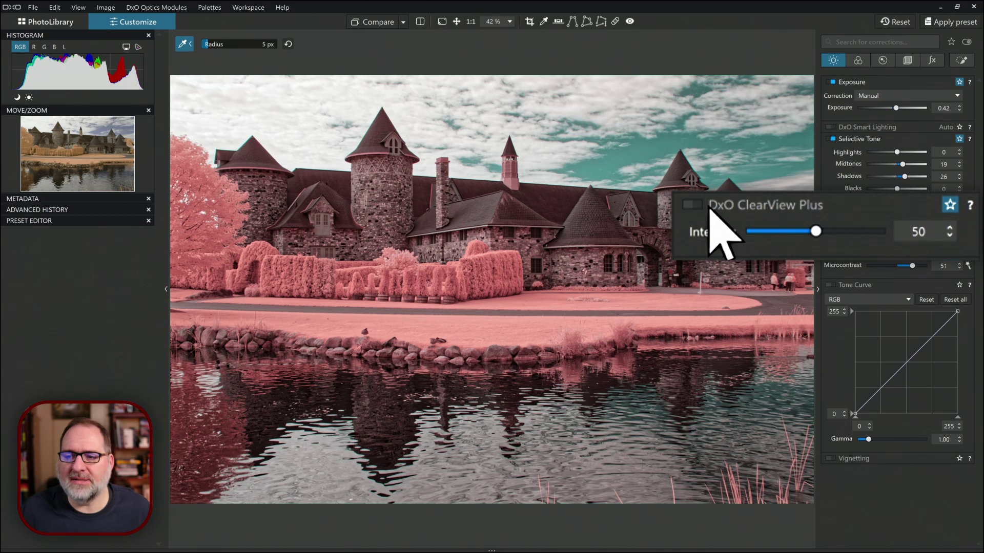
{"action": "left_click", "coordinate": [695, 206]}
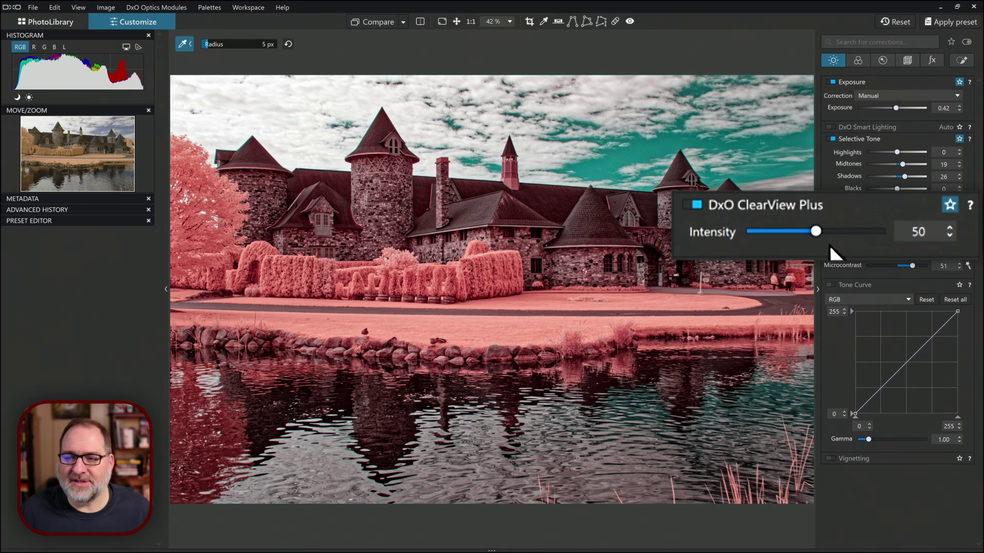
{"action": "mouse_move", "coordinate": [815, 233]}
{"action": "left_mouse_down"}
{"action": "mouse_move", "coordinate": [765, 237]}
{"action": "mouse_move", "coordinate": [885, 243]}
{"action": "mouse_move", "coordinate": [774, 241]}
{"action": "left_mouse_up"}
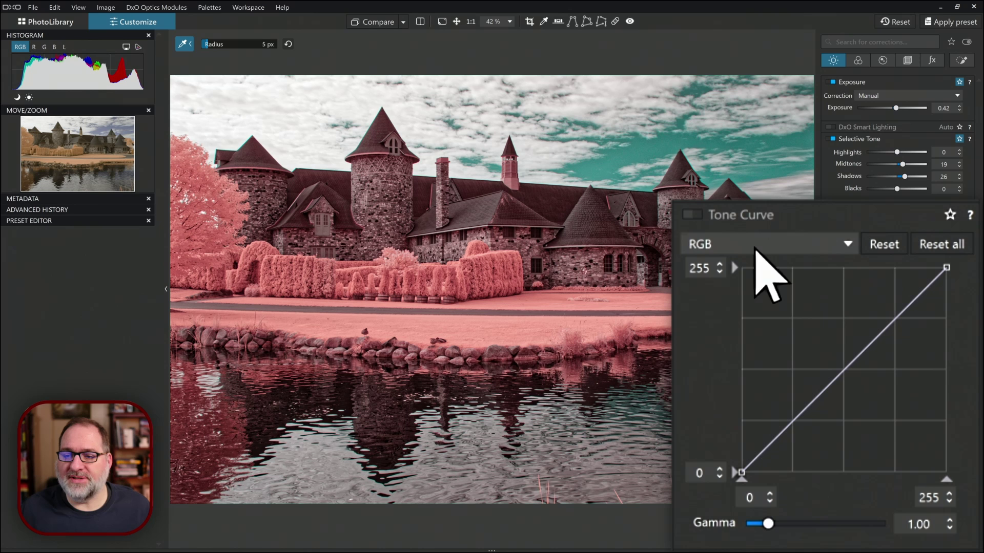
- Enable Tone Curve and add three points, pulling shadows down and highlights up
{"action": "left_click", "coordinate": [694, 215]}
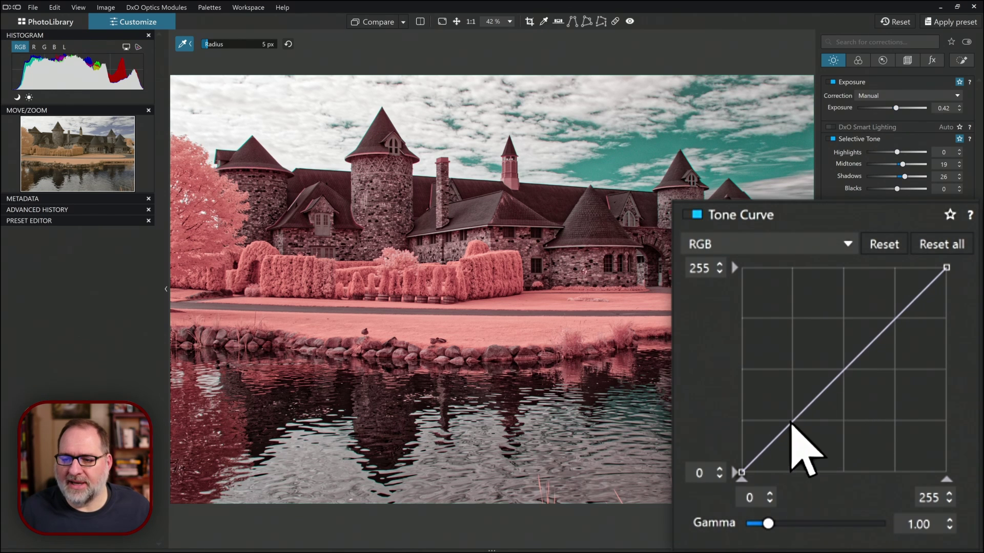
{"action": "left_click", "coordinate": [791, 422]}
{"action": "left_click", "coordinate": [842, 370]}
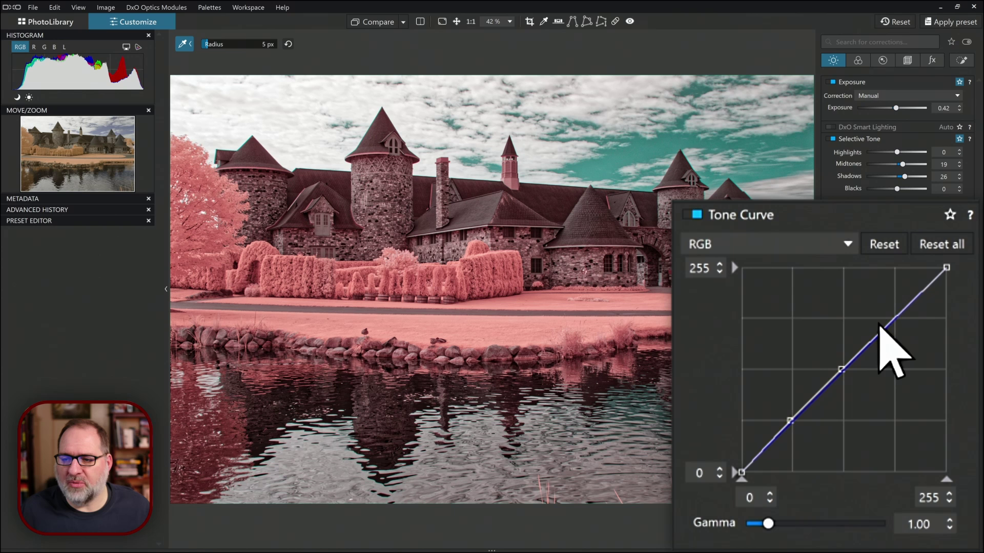
{"action": "left_click", "coordinate": [893, 315]}
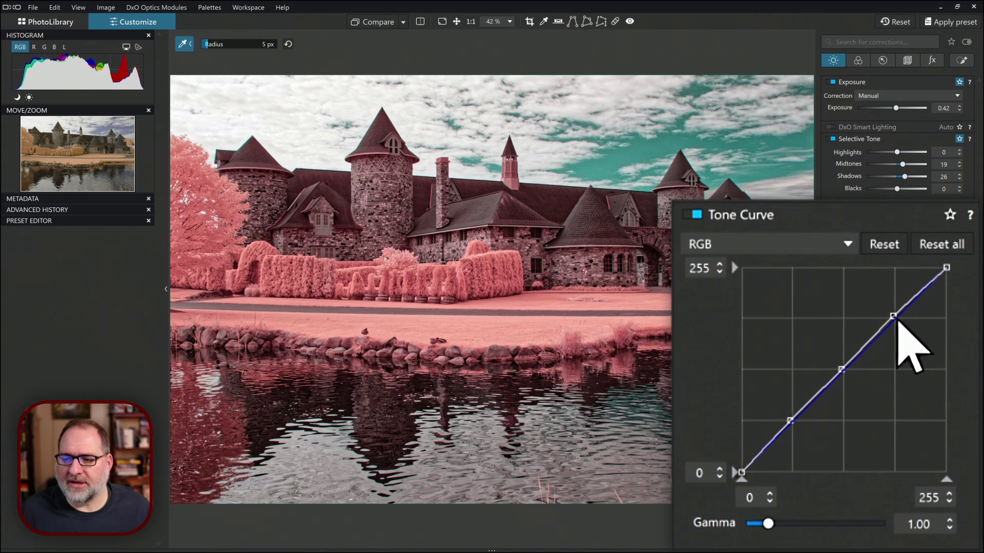
{"action": "left_click_drag", "start_coordinate": [893, 315], "coordinate": [895, 307]}
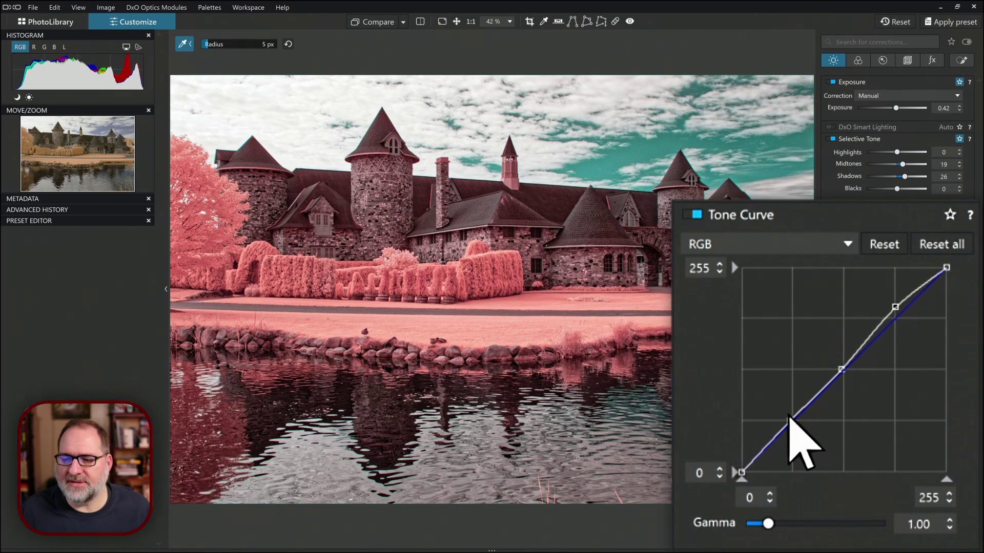
{"action": "left_click_drag", "start_coordinate": [791, 422], "coordinate": [790, 432]}
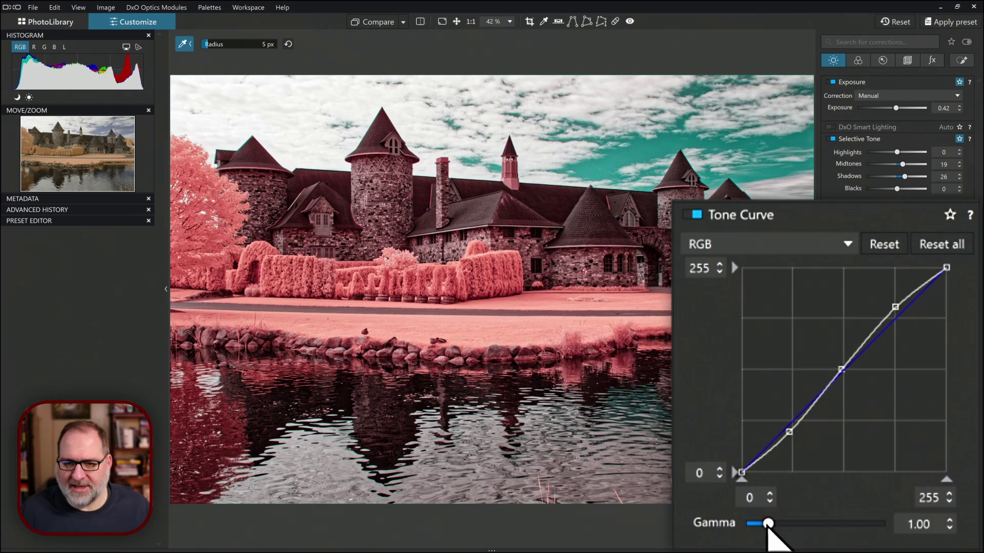
- Set Gamma to 1.07 and fine-tune the shadow and highlight curve points
{"action": "left_click_drag", "start_coordinate": [768, 525], "coordinate": [770, 526]}
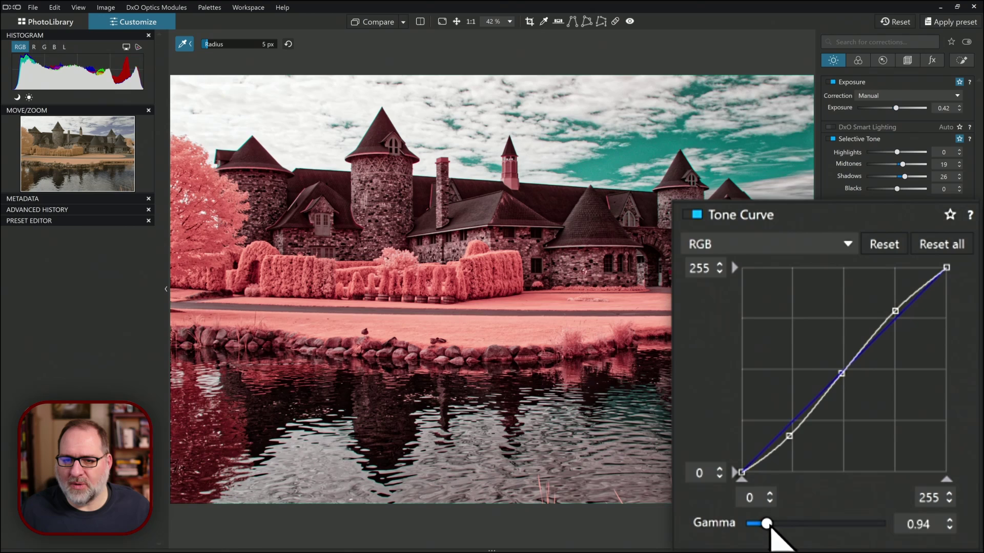
{"action": "left_click_drag", "start_coordinate": [770, 528], "coordinate": [772, 529]}
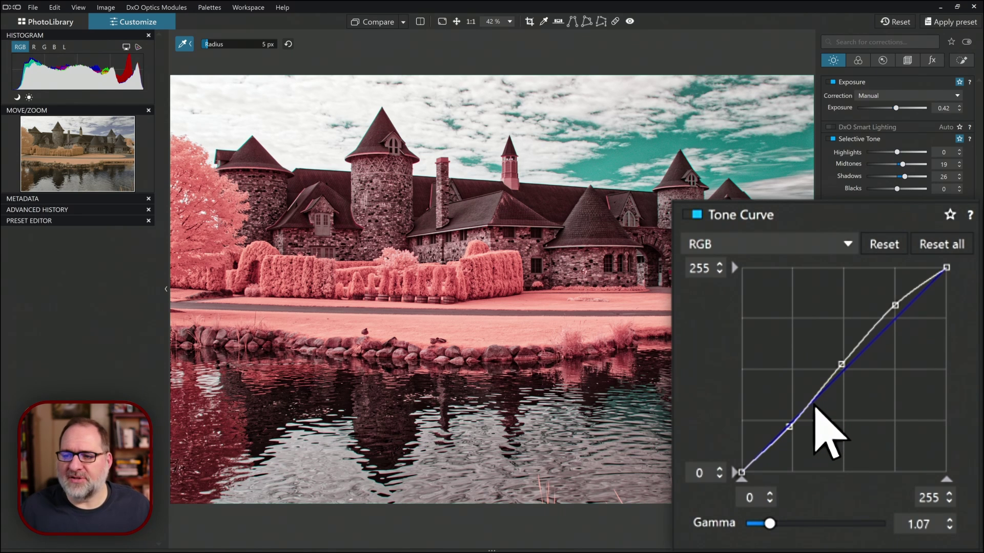
{"action": "left_click_drag", "start_coordinate": [789, 425], "coordinate": [769, 454]}
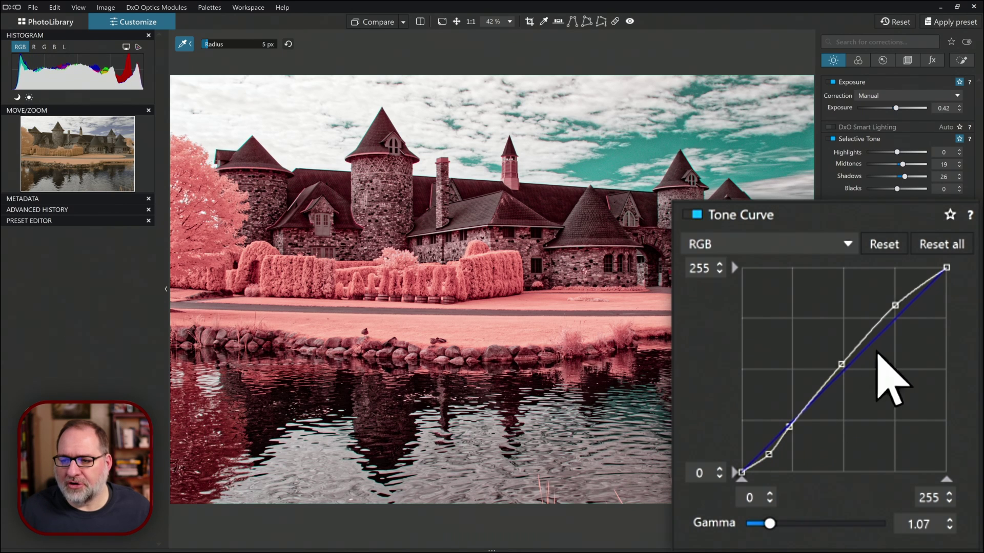
{"action": "left_click_drag", "start_coordinate": [894, 306], "coordinate": [899, 294]}
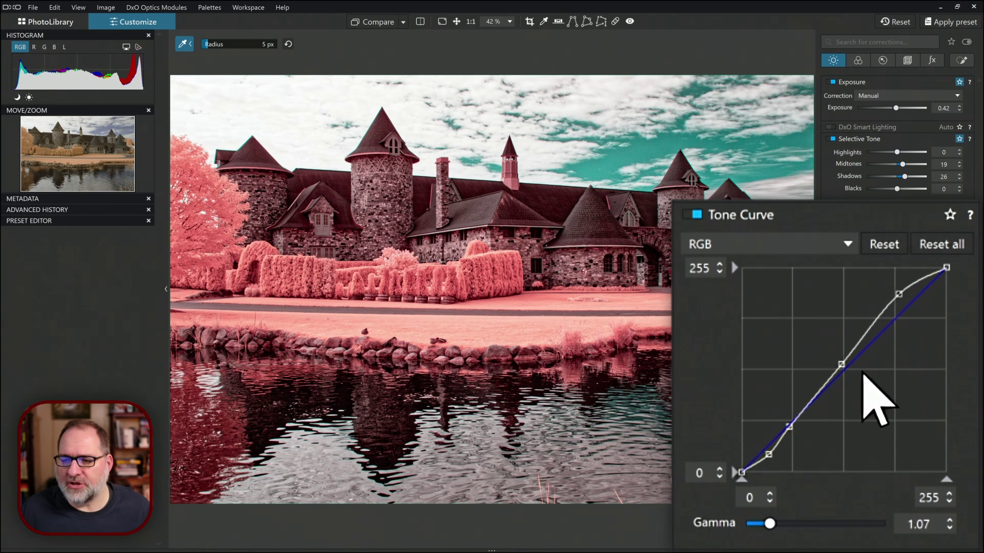
{"action": "left_click_drag", "start_coordinate": [789, 426], "coordinate": [796, 425]}
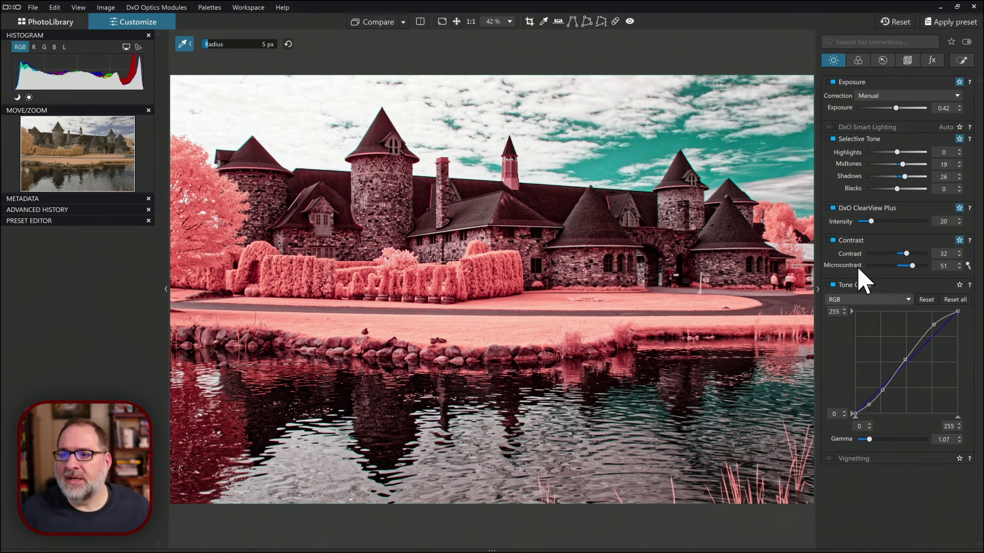
- Enable DxO denoising on the castle photo (High Quality, luminance 40) from the Detail corrections
{"action": "left_click", "coordinate": [883, 61]}
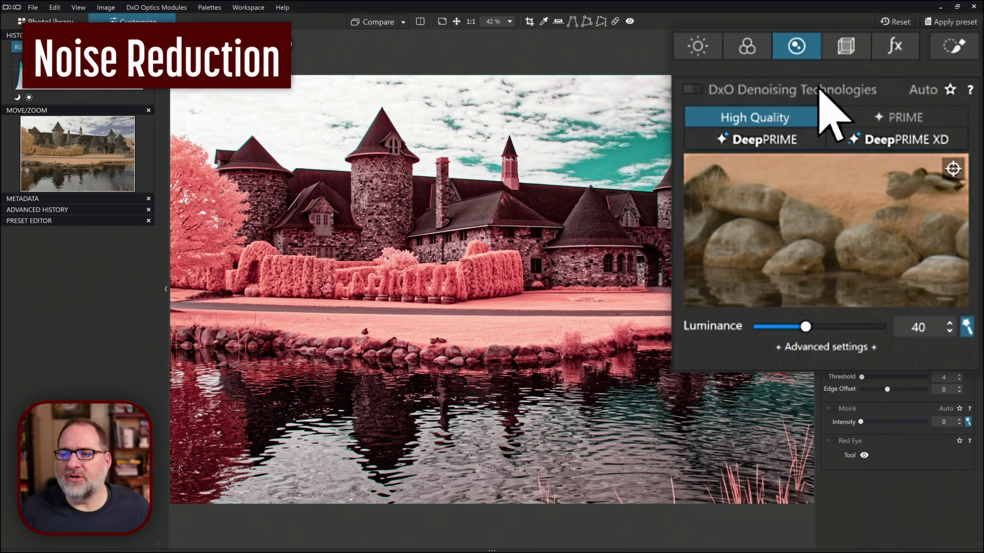
{"action": "left_click", "coordinate": [697, 91]}
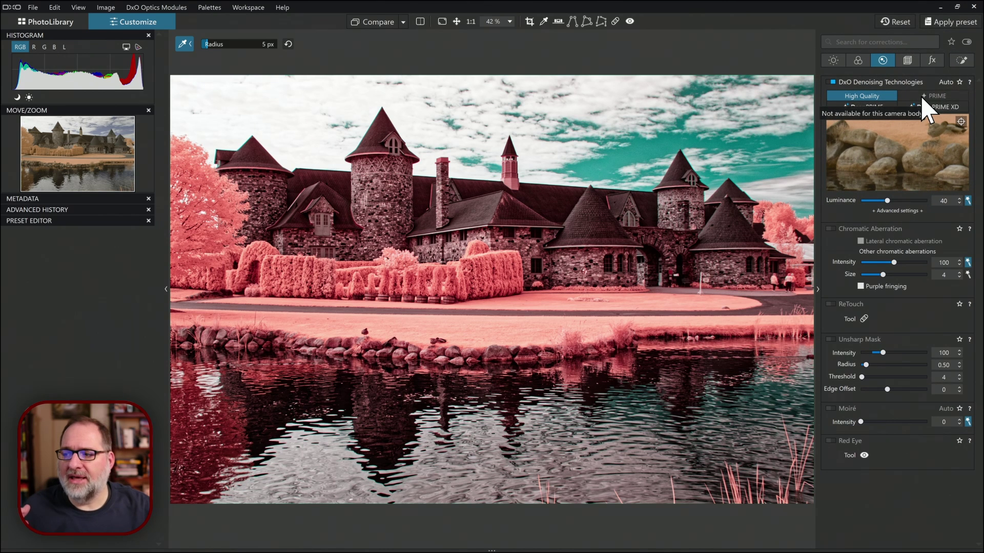
- Bring up the Local Adjustments palette to review its tools
{"action": "left_click", "coordinate": [962, 62]}
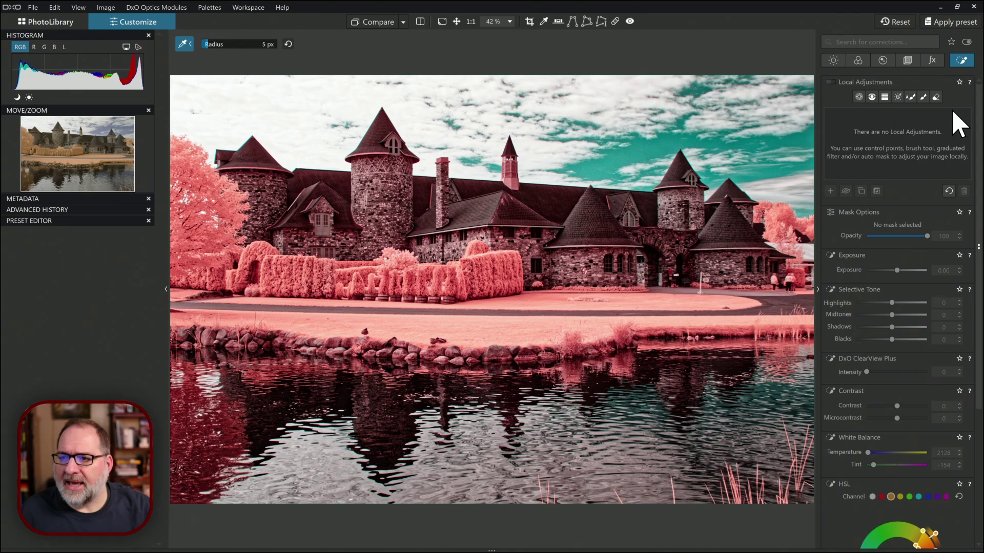
{"action": "left_click_drag", "start_coordinate": [980, 123], "coordinate": [975, 215]}
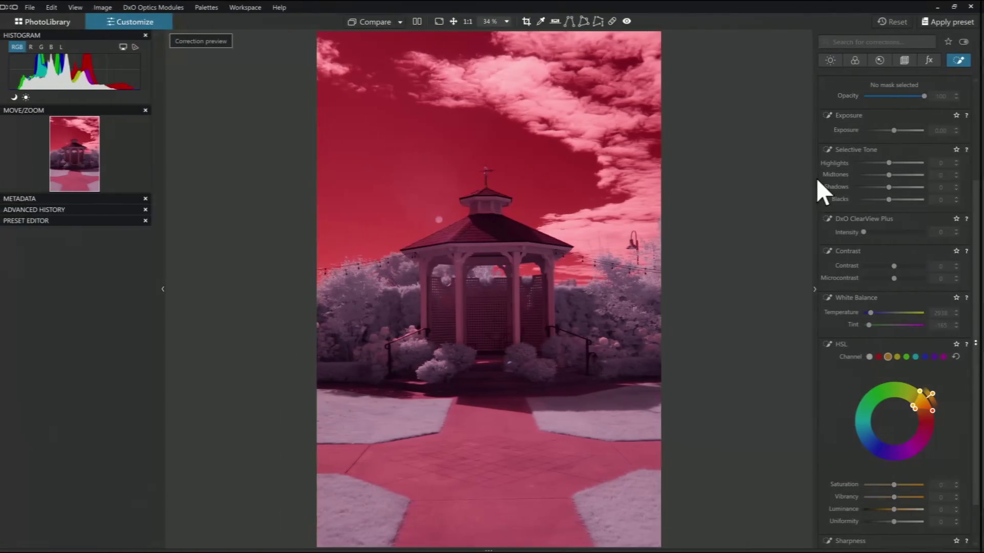
- Set the gazebo photo's white balance by sampling a neutral spot
{"action": "left_click", "coordinate": [856, 62]}
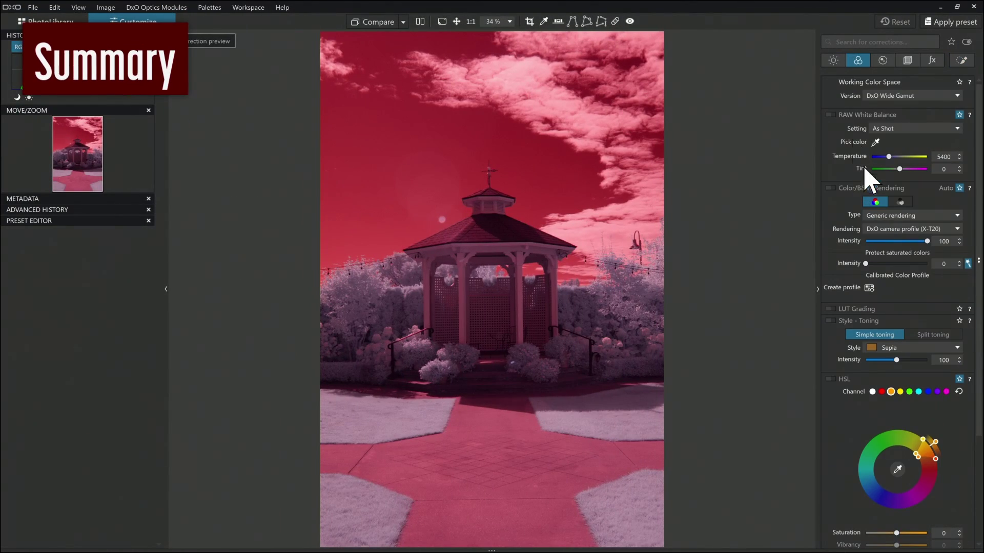
{"action": "left_click", "coordinate": [875, 141]}
{"action": "left_click", "coordinate": [578, 229]}
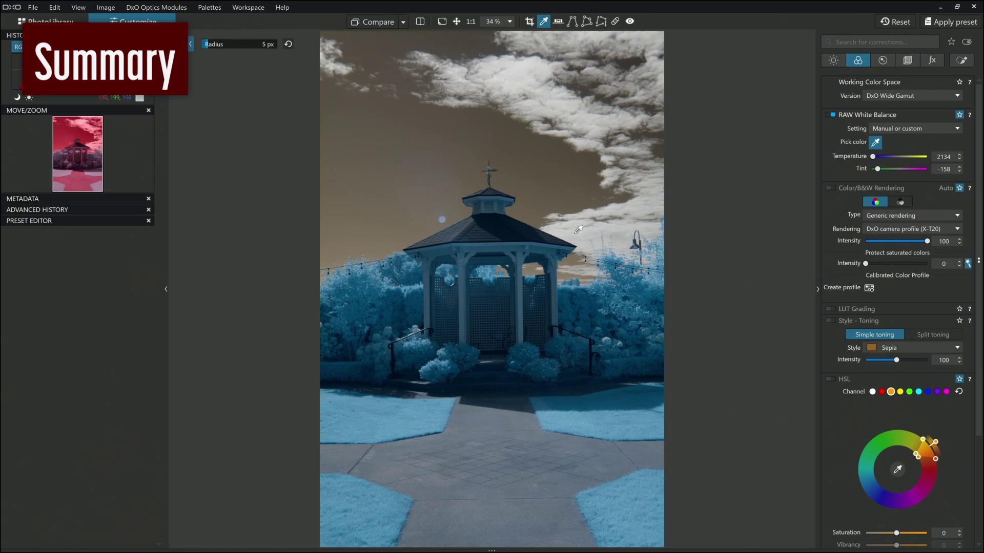
- Raise exposure, midtones and shadows, enable ClearView Plus, and increase contrast
{"action": "left_click", "coordinate": [833, 61]}
{"action": "left_click_drag", "start_coordinate": [893, 109], "coordinate": [901, 108]}
{"action": "left_click_drag", "start_coordinate": [896, 163], "coordinate": [903, 179]}
{"action": "left_click", "coordinate": [858, 209]}
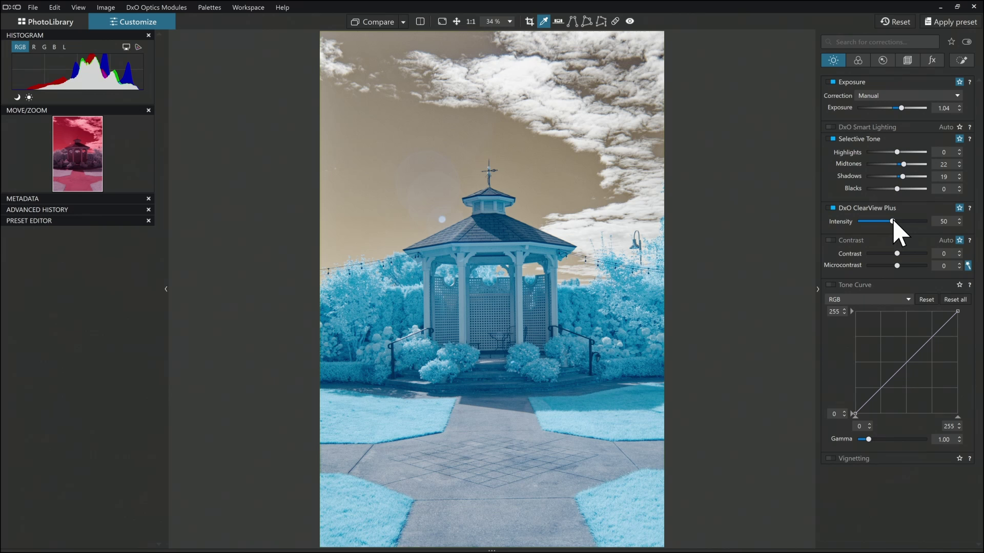
{"action": "left_click", "coordinate": [878, 254]}
{"action": "mouse_move", "coordinate": [896, 253]}
{"action": "left_mouse_down"}
{"action": "mouse_move", "coordinate": [906, 253]}
{"action": "mouse_move", "coordinate": [901, 266]}
{"action": "left_mouse_up"}
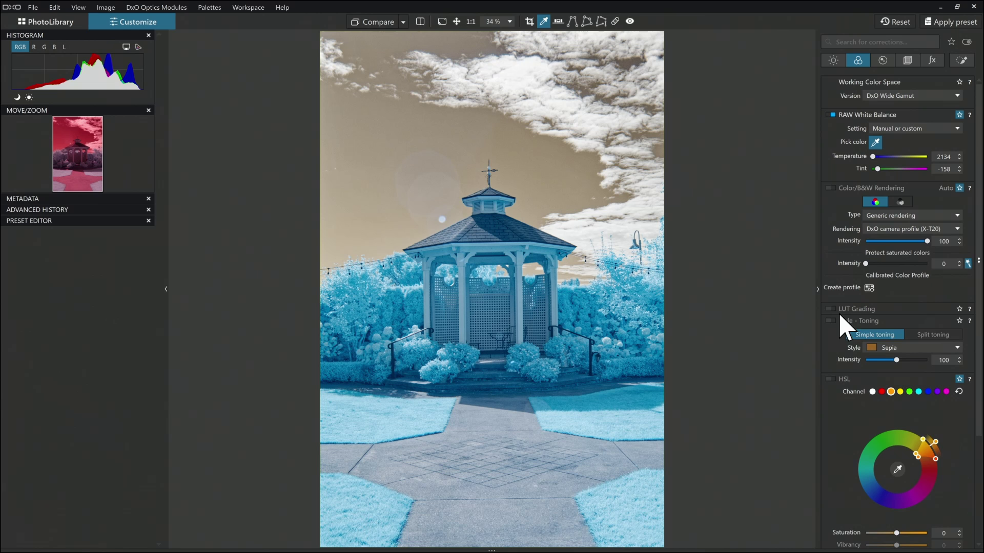
- Apply the IR RB Swap LUT in Adobe RGB (1998), then slightly reduce ClearView Plus
{"action": "left_click", "coordinate": [854, 310]}
{"action": "left_click", "coordinate": [900, 323]}
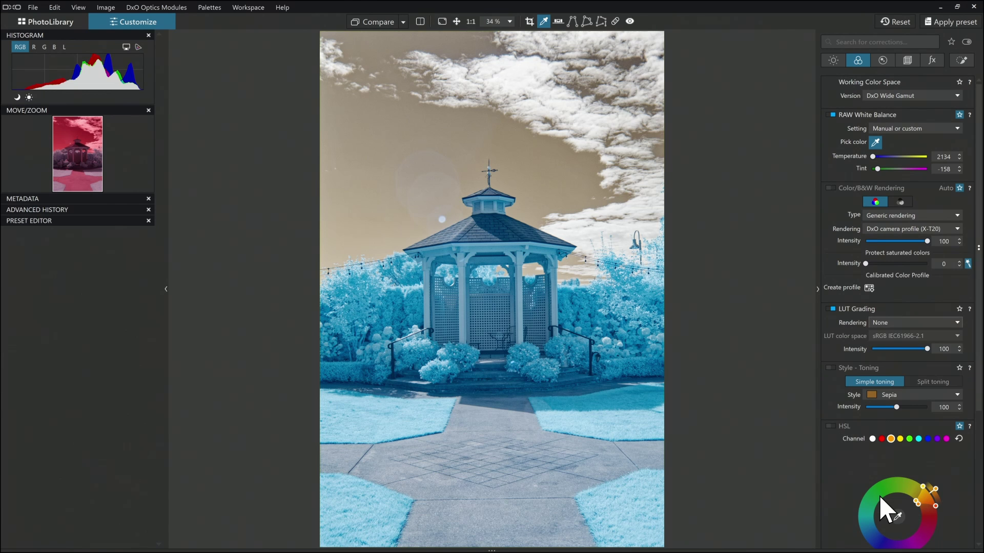
{"action": "left_click", "coordinate": [936, 336]}
{"action": "left_click", "coordinate": [919, 375]}
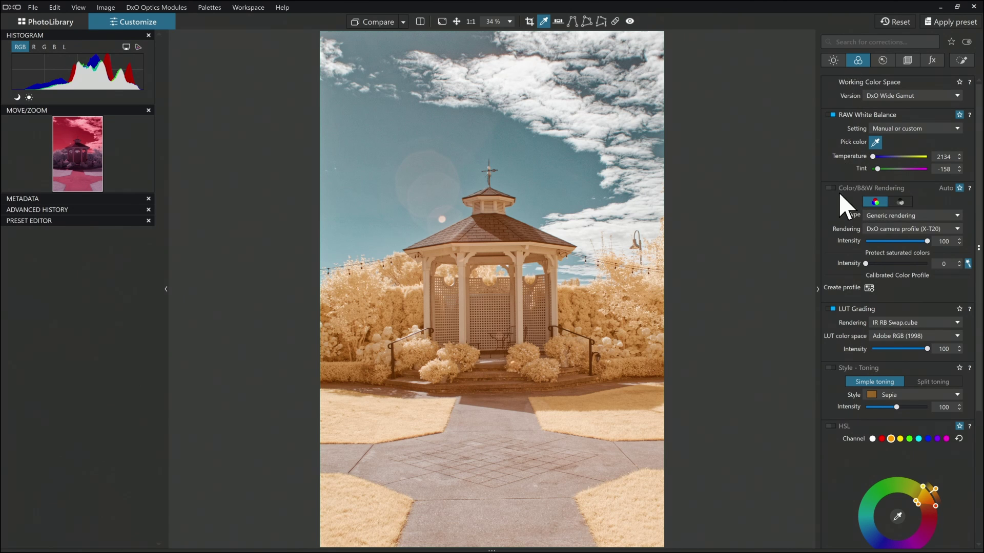
{"action": "key", "text": "ctrl+1"}
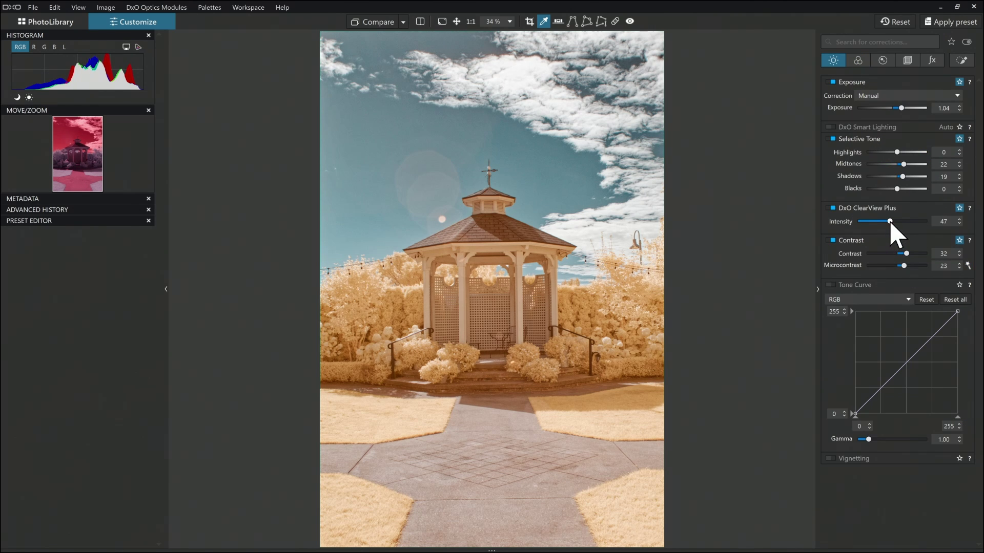
{"action": "left_click_drag", "start_coordinate": [890, 220], "coordinate": [888, 225]}
- Boost saturation and darken the foliage yellows in HSL, then switch denoising to DeepPRIME
{"action": "left_click", "coordinate": [858, 60]}
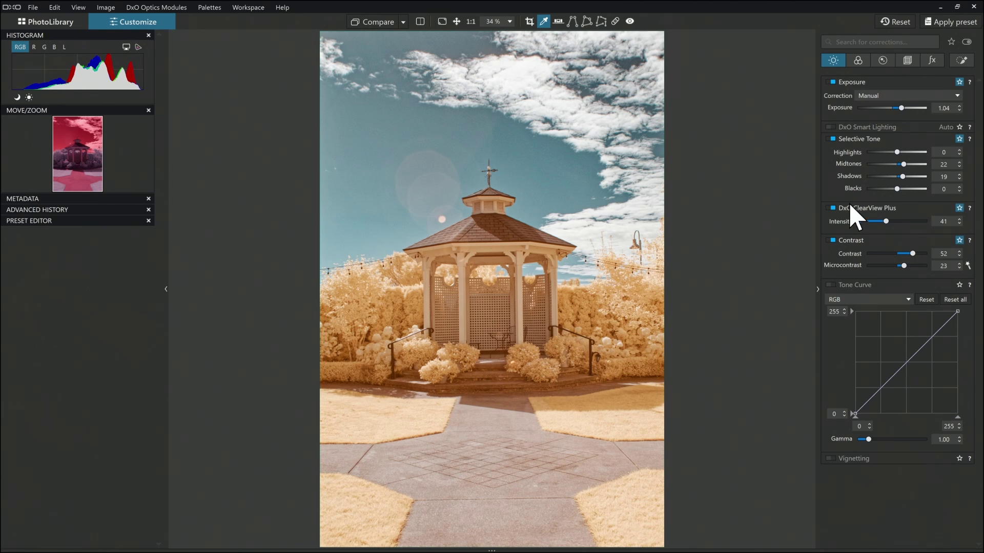
{"action": "scroll", "coordinate": [897, 380], "scroll_direction": "down", "scroll_amount": 2}
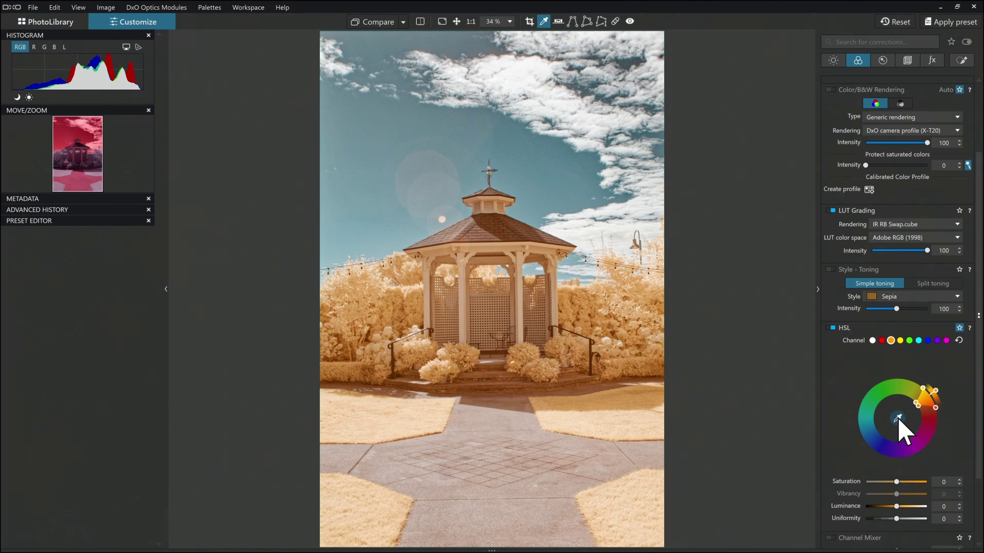
{"action": "left_click", "coordinate": [897, 418]}
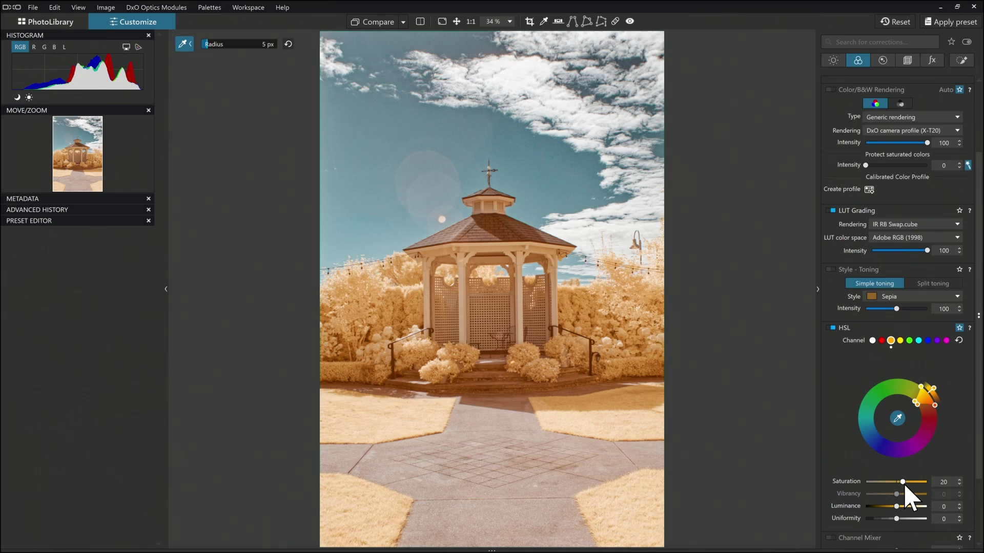
{"action": "left_click_drag", "start_coordinate": [904, 486], "coordinate": [891, 510]}
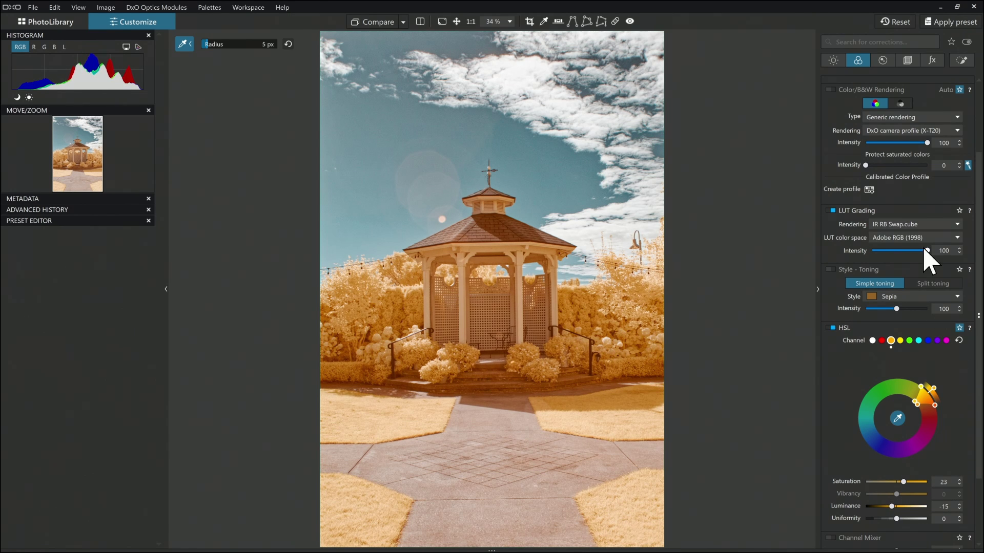
{"action": "left_click", "coordinate": [881, 63]}
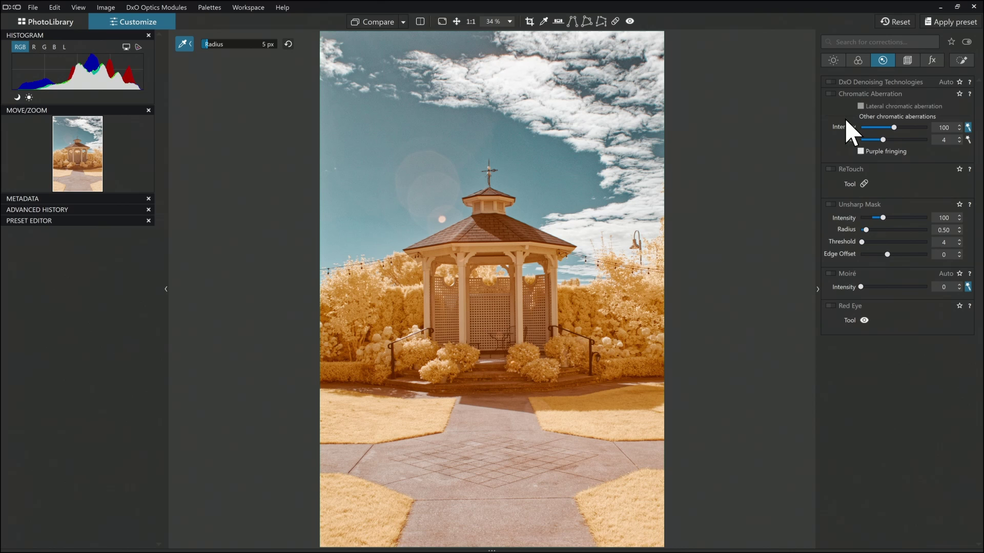
{"action": "left_click", "coordinate": [880, 108]}
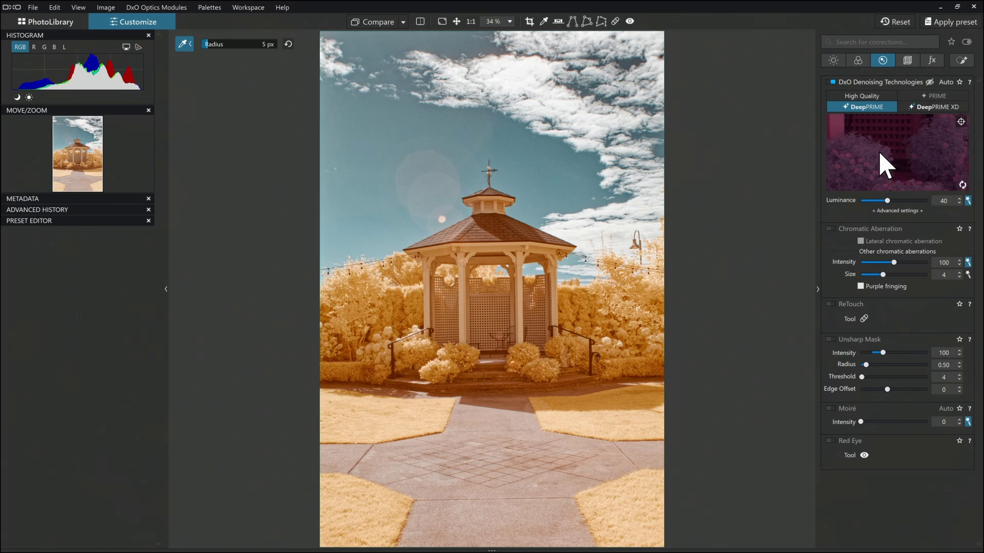
- Crop the gazebo photo to 4×3, shifting the frame slightly down
{"action": "left_click", "coordinate": [529, 21]}
{"action": "left_click", "coordinate": [317, 542]}
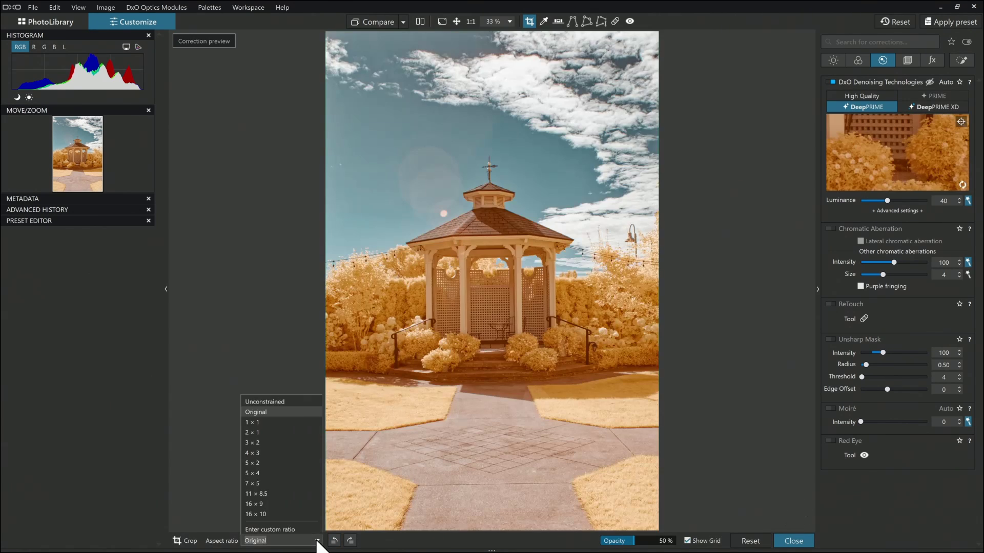
{"action": "left_click", "coordinate": [265, 453]}
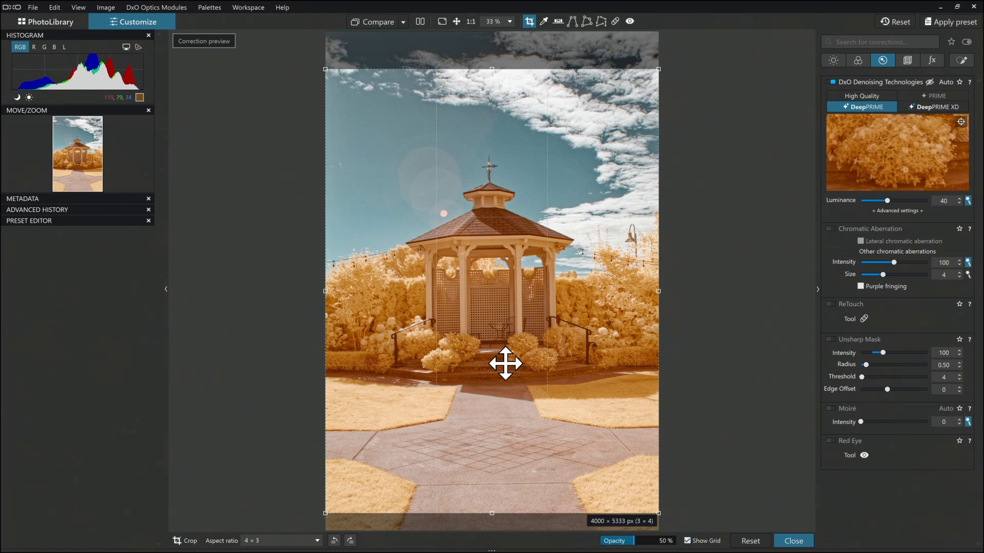
{"action": "left_click_drag", "start_coordinate": [505, 360], "coordinate": [505, 367]}
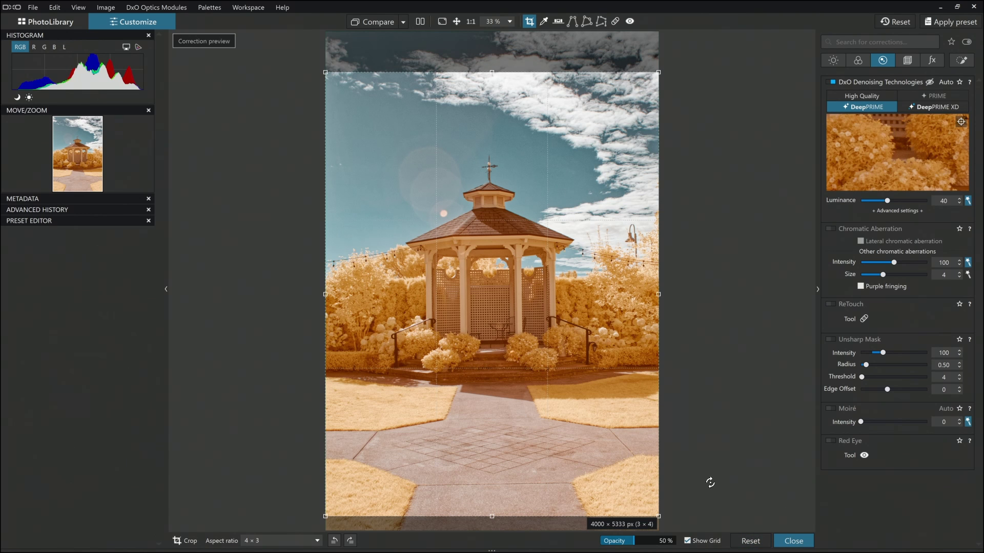
{"action": "left_click", "coordinate": [790, 542]}
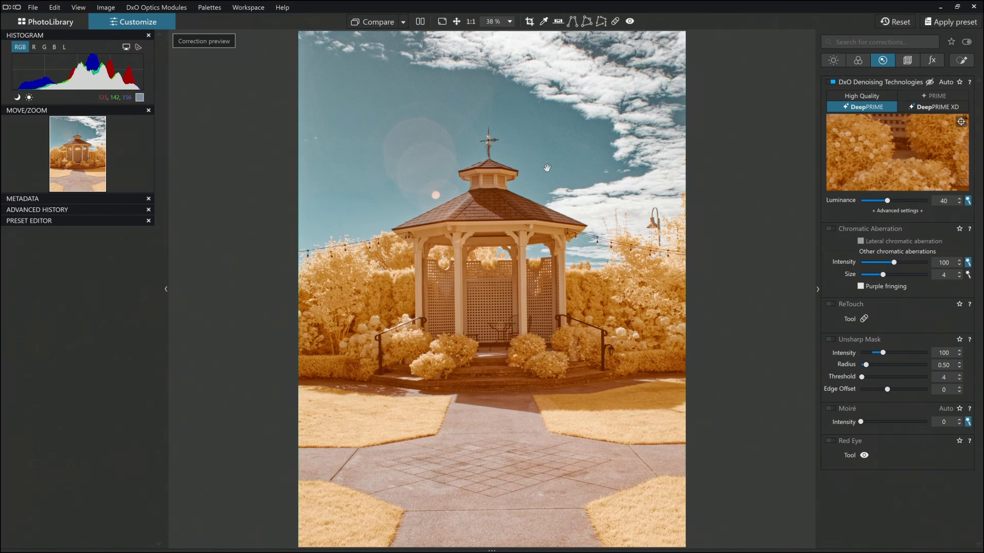
{"action": "left_click", "coordinate": [77, 23]}
- Open the camera-shelf photo, neutralise its red cast, and raise exposure and midtones
{"action": "double_click", "coordinate": [395, 205]}
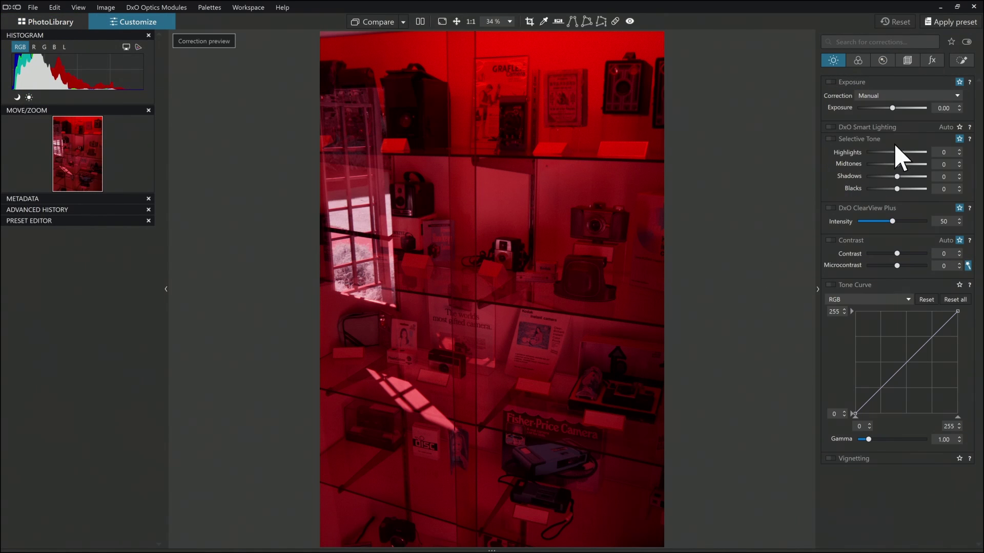
{"action": "left_click_drag", "start_coordinate": [893, 109], "coordinate": [903, 109]}
{"action": "left_click", "coordinate": [858, 60]}
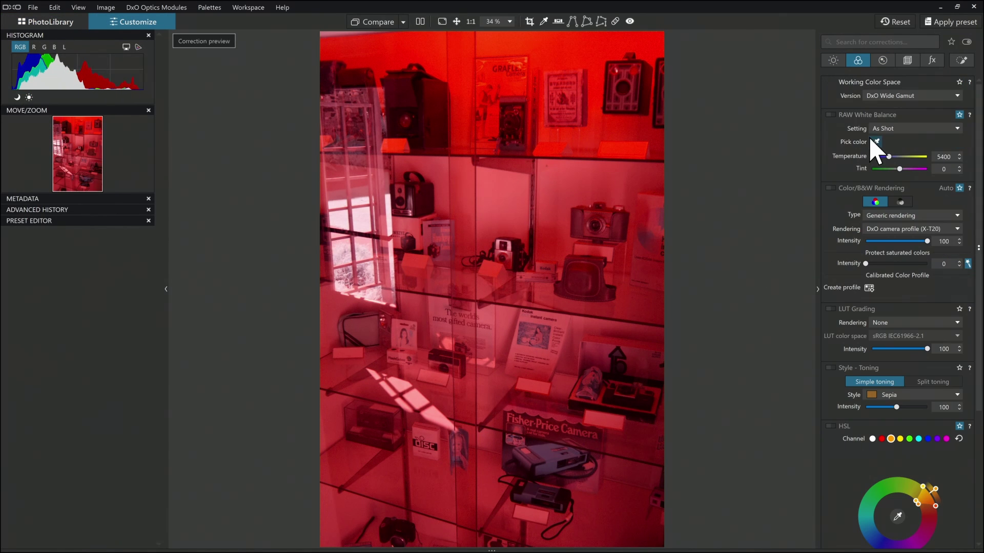
{"action": "left_click", "coordinate": [875, 142]}
{"action": "left_click", "coordinate": [563, 208]}
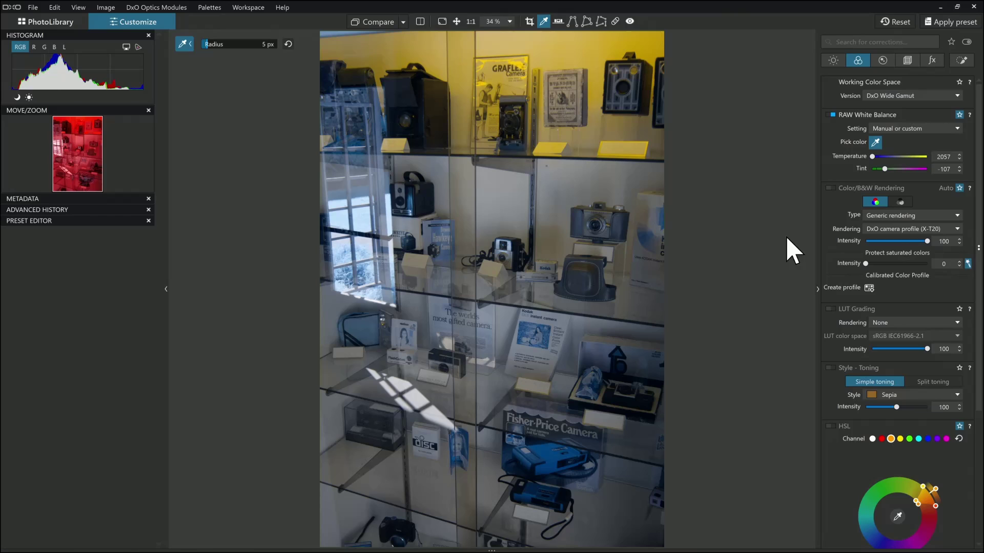
{"action": "left_click", "coordinate": [834, 60]}
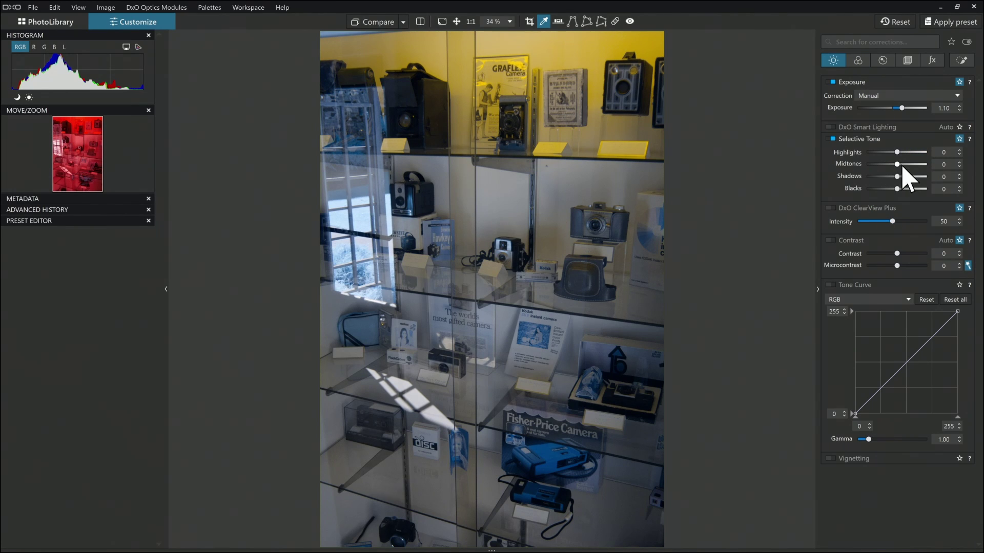
{"action": "mouse_move", "coordinate": [898, 164]}
{"action": "left_mouse_down"}
{"action": "mouse_move", "coordinate": [909, 164]}
{"action": "mouse_move", "coordinate": [904, 181]}
{"action": "left_mouse_up"}
{"action": "double_click", "coordinate": [904, 180]}
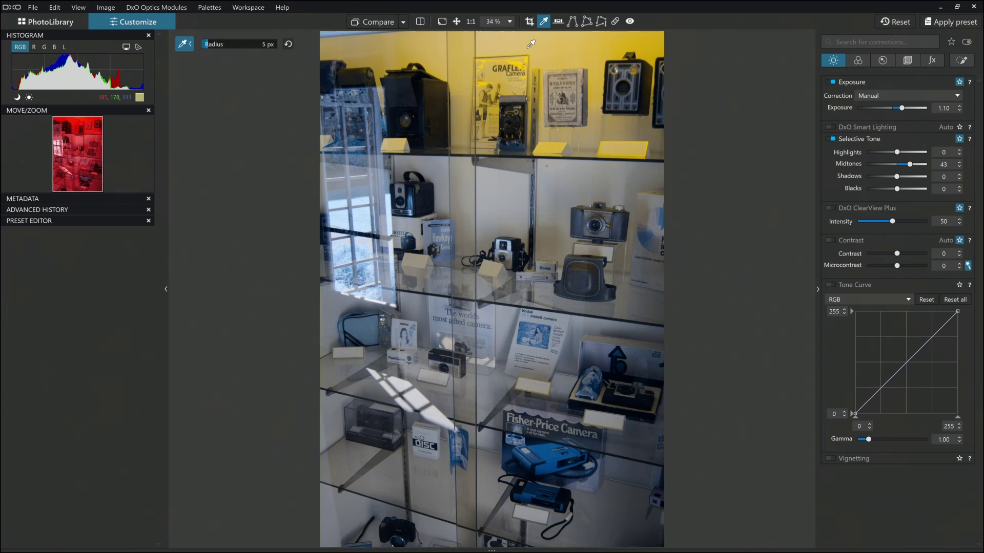
- Crop the camera-shelf photo to 4×3, shifting the frame upward
{"action": "left_click", "coordinate": [529, 21]}
{"action": "left_click", "coordinate": [281, 540]}
{"action": "left_click", "coordinate": [285, 507]}
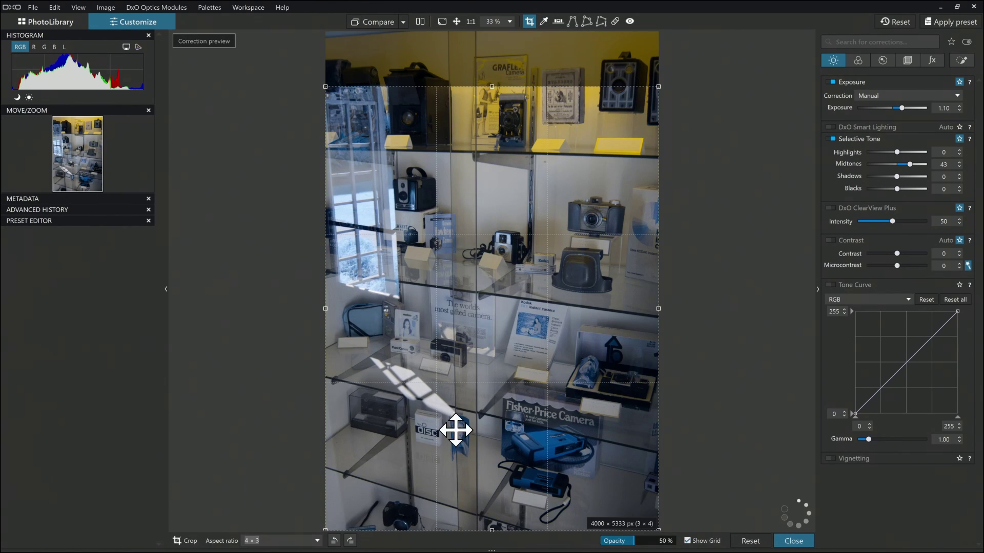
{"action": "left_click_drag", "start_coordinate": [566, 391], "coordinate": [569, 332]}
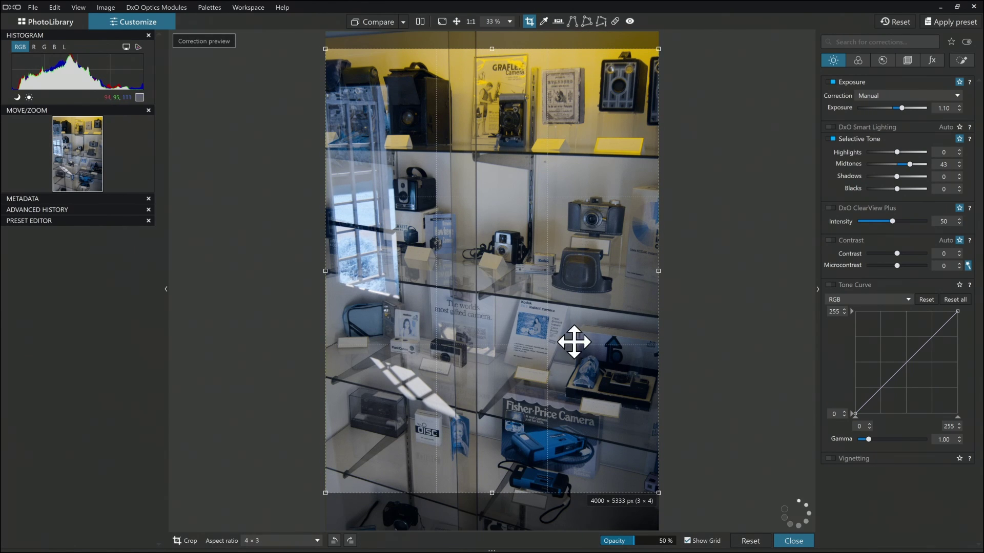
{"action": "left_click", "coordinate": [788, 541]}
- Apply the IR RB Swap.cube LUT with Adobe RGB (1998) colour space
{"action": "left_click", "coordinate": [860, 62]}
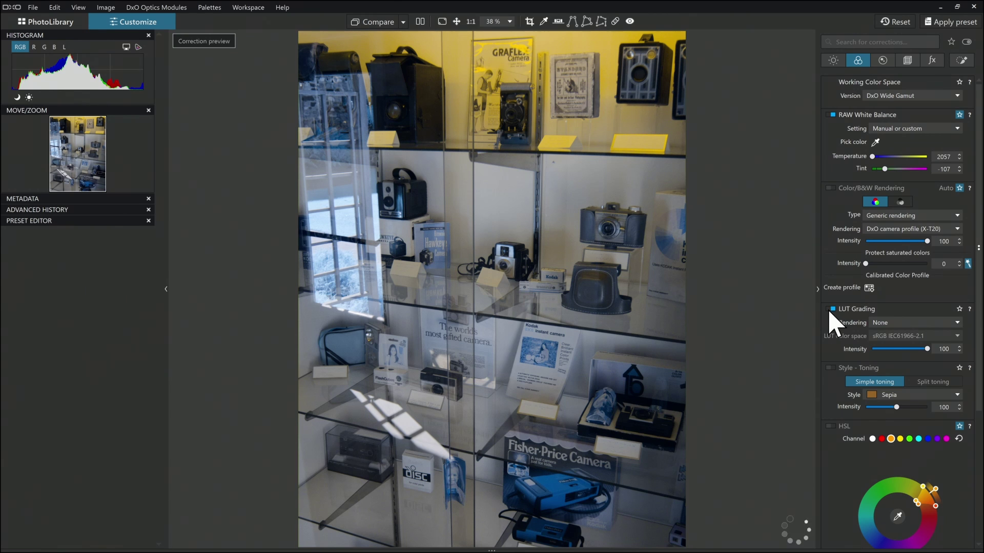
{"action": "left_click", "coordinate": [879, 323]}
{"action": "scroll", "coordinate": [896, 504], "scroll_direction": "down", "scroll_amount": 2}
{"action": "left_click", "coordinate": [896, 496]}
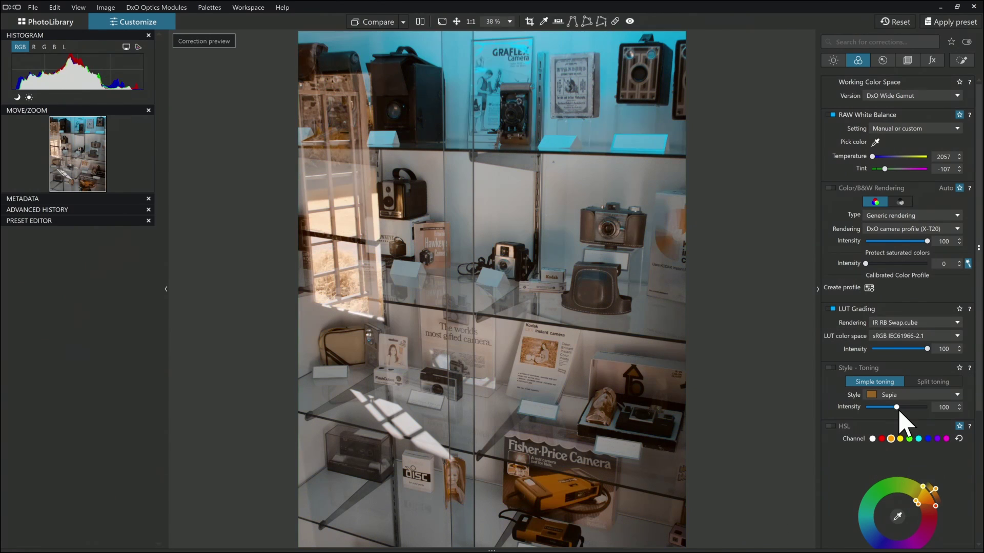
{"action": "left_click", "coordinate": [916, 336]}
{"action": "left_click", "coordinate": [913, 378]}
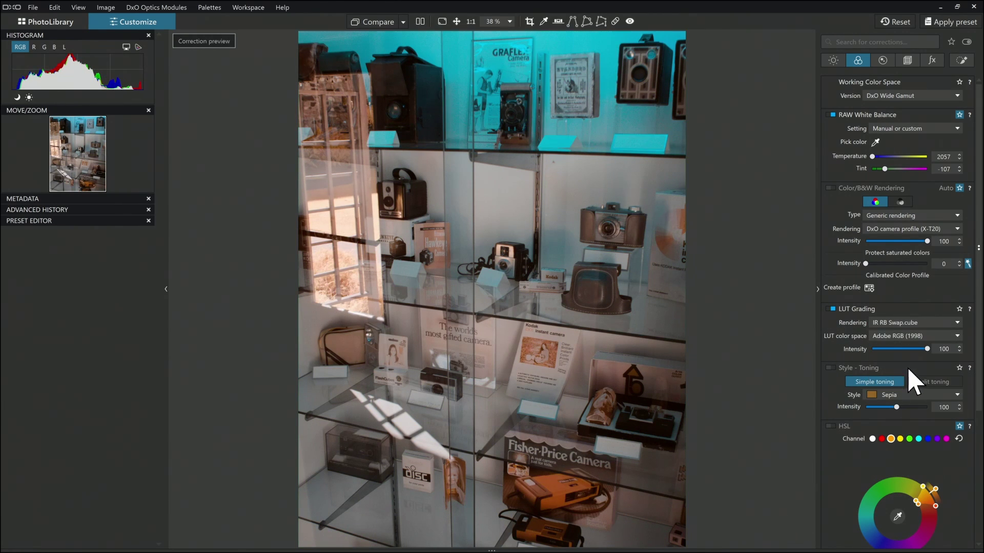
- Enable Smart Lighting at intensity 34 and turn on ClearView Plus
{"action": "left_click", "coordinate": [834, 61]}
{"action": "left_click", "coordinate": [856, 129]}
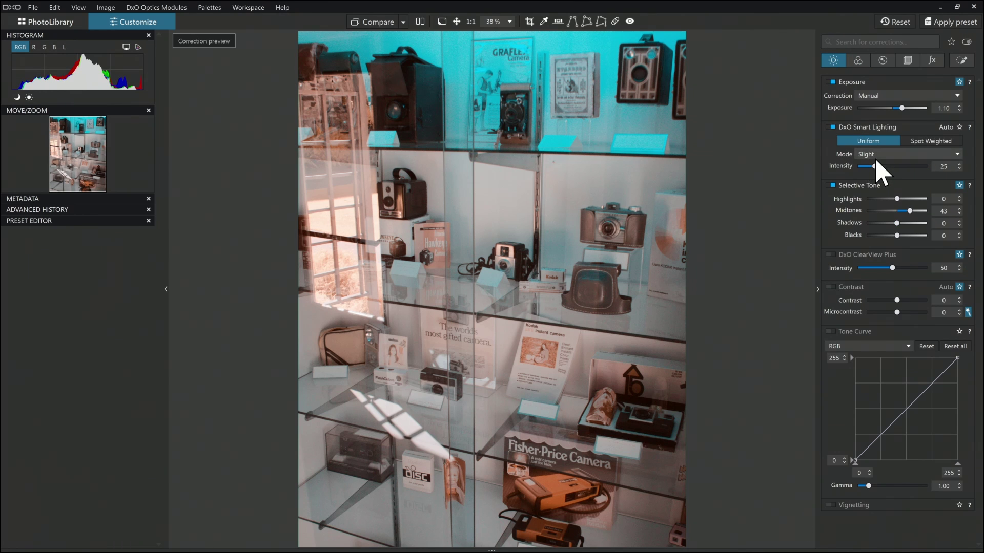
{"action": "left_click_drag", "start_coordinate": [874, 167], "coordinate": [880, 167]}
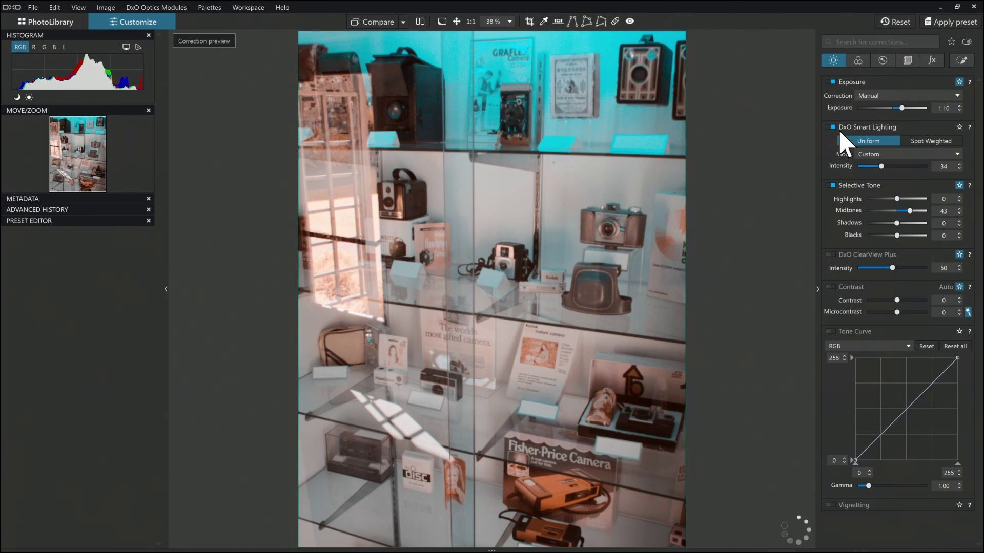
{"action": "left_click", "coordinate": [851, 255]}
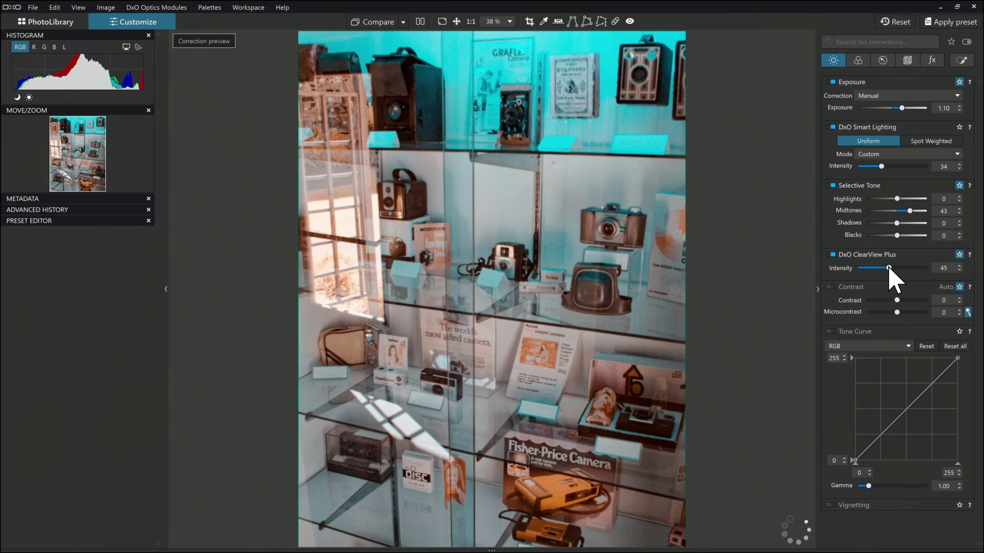
- Open the garden statue photo and neutralise its red cast with a white balance pick
{"action": "left_click", "coordinate": [50, 31]}
{"action": "double_click", "coordinate": [492, 197]}
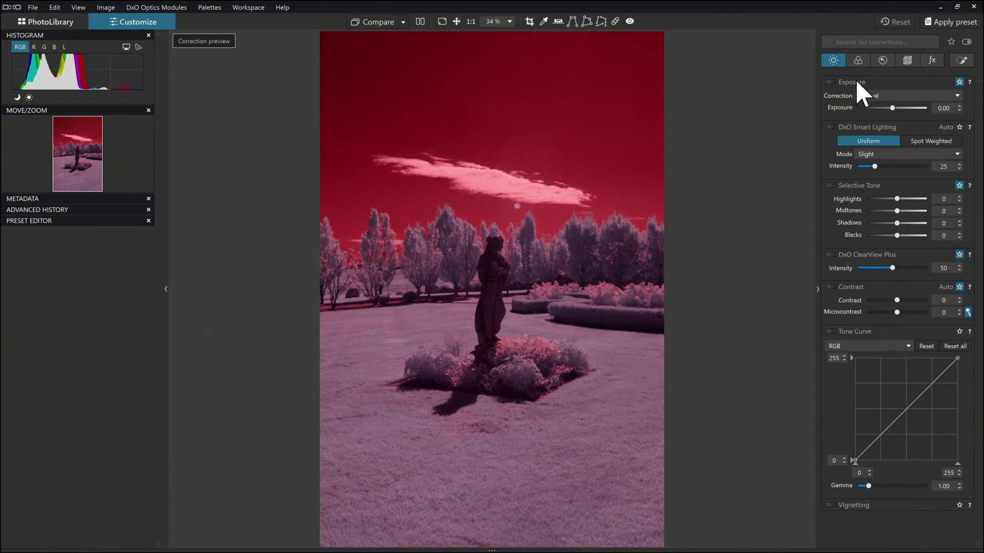
{"action": "left_click", "coordinate": [859, 60]}
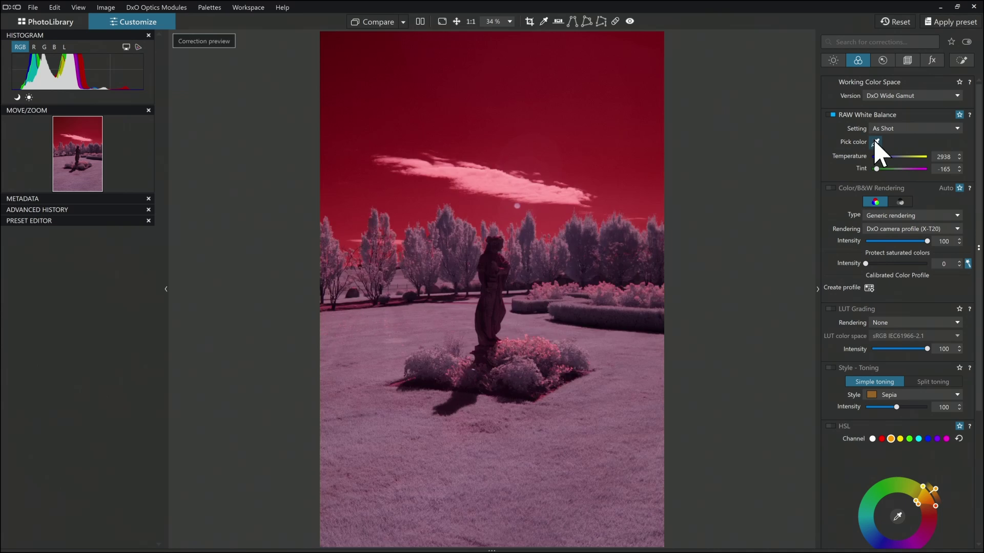
{"action": "left_click", "coordinate": [875, 142]}
{"action": "left_click", "coordinate": [502, 185]}
- Raise exposure, midtones and shadows, lower ClearView Plus, and increase contrast to 39 and microcontrast
{"action": "left_click", "coordinate": [833, 60]}
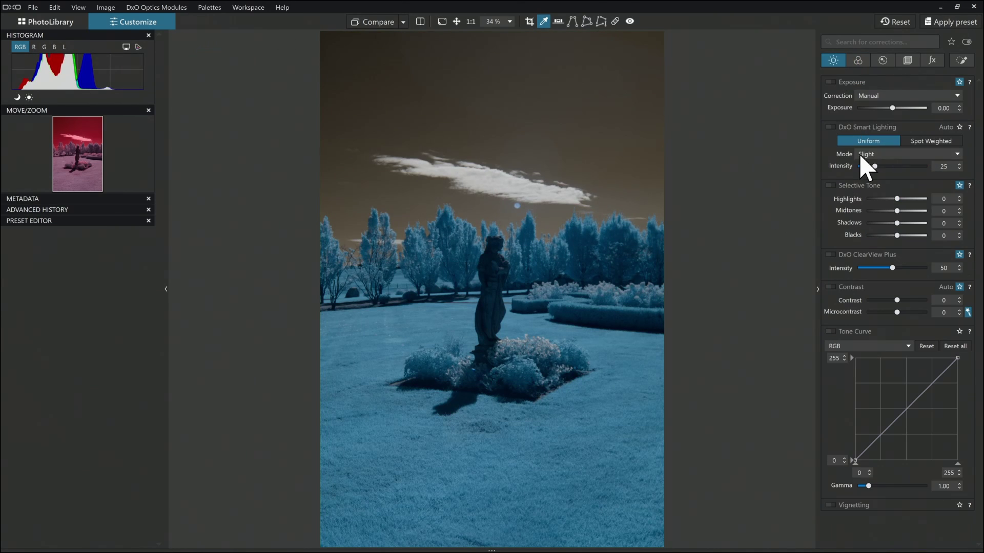
{"action": "left_click_drag", "start_coordinate": [893, 109], "coordinate": [903, 109]}
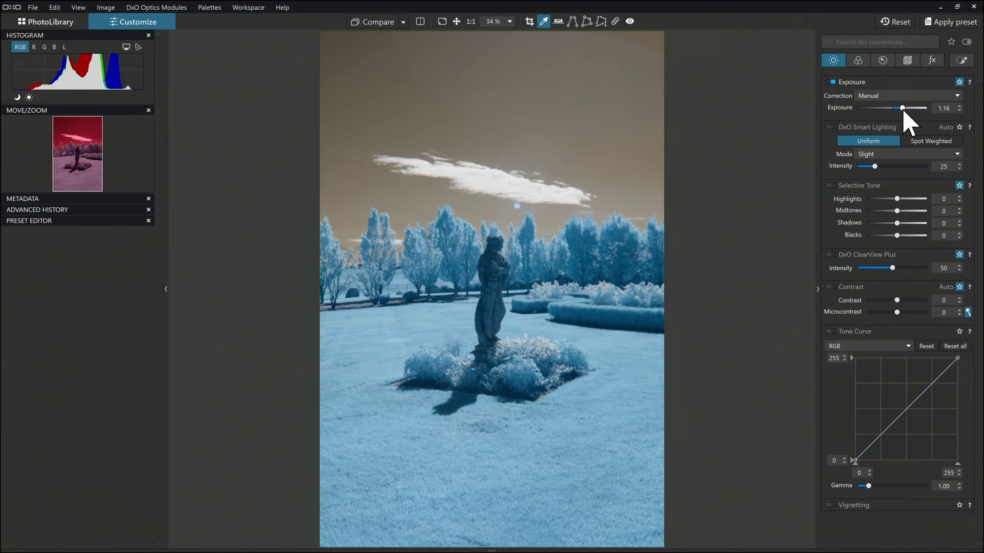
{"action": "left_click_drag", "start_coordinate": [896, 211], "coordinate": [903, 222]}
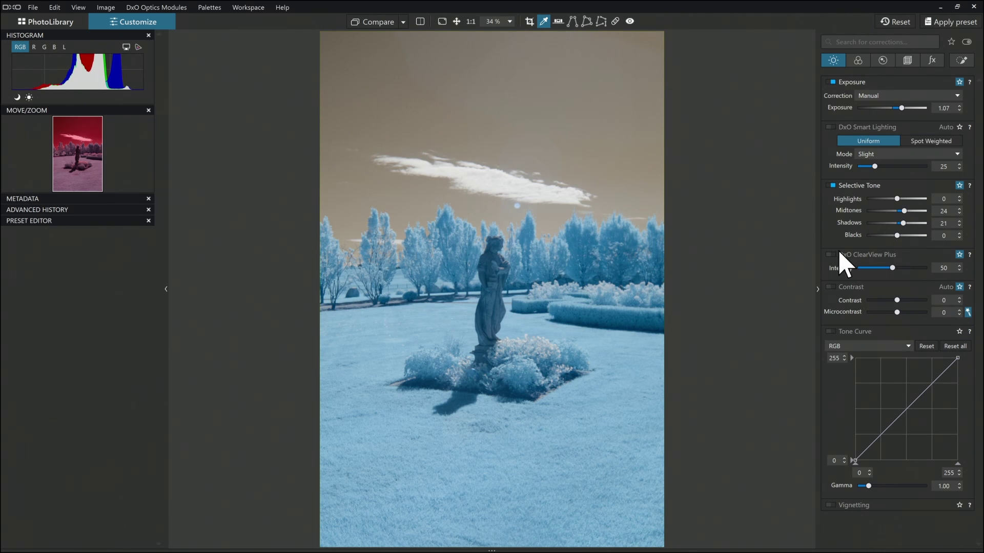
{"action": "left_click_drag", "start_coordinate": [885, 266], "coordinate": [888, 266]}
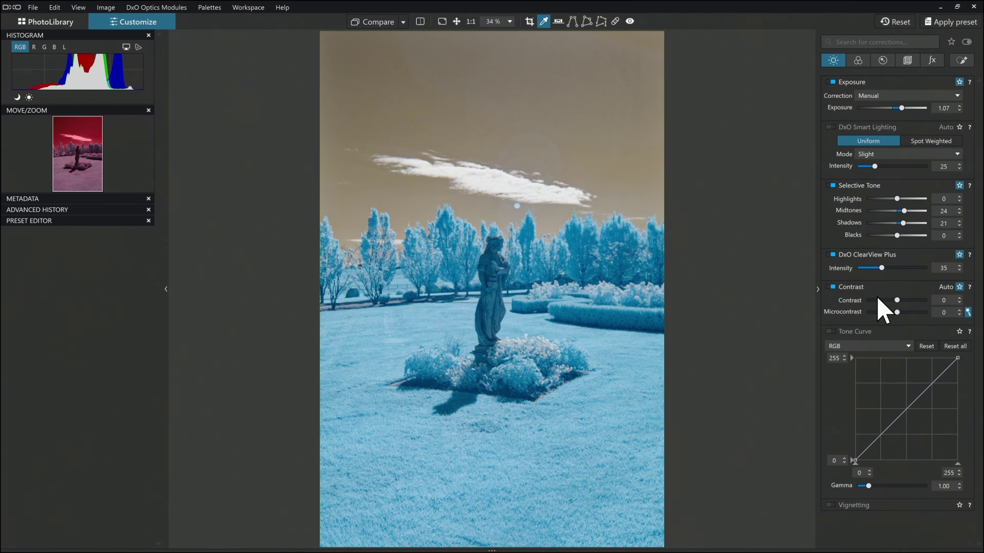
{"action": "left_click_drag", "start_coordinate": [904, 302], "coordinate": [905, 312]}
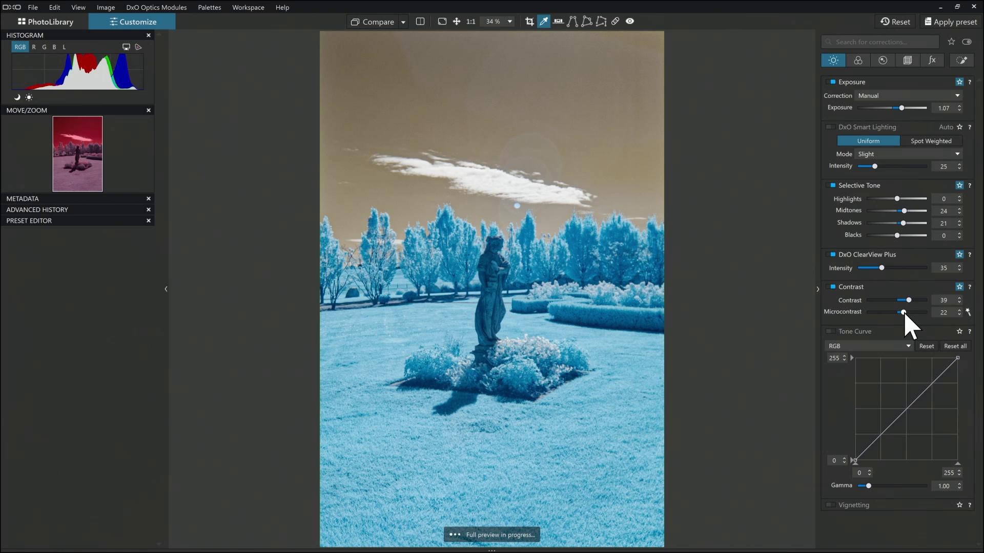
- Crop the statue photo to 4×3, shifting the frame slightly upward
{"action": "left_click", "coordinate": [528, 21]}
{"action": "left_click", "coordinate": [308, 541]}
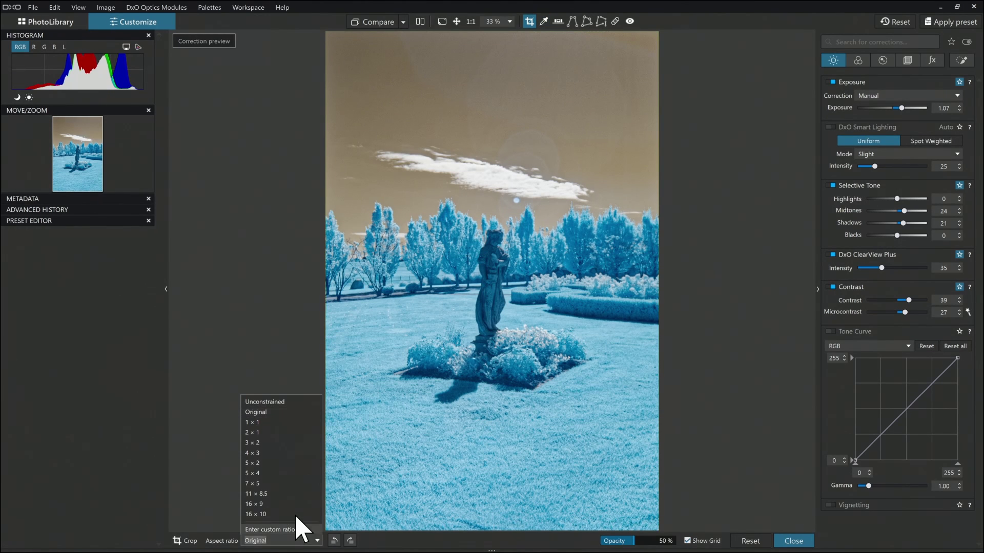
{"action": "left_click", "coordinate": [272, 462]}
{"action": "left_click_drag", "start_coordinate": [498, 324], "coordinate": [494, 302]}
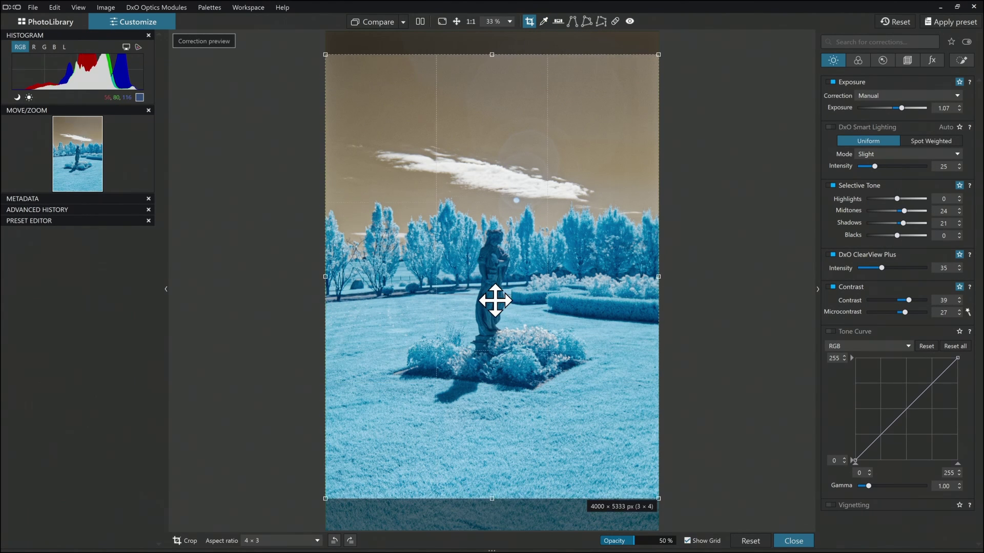
{"action": "left_click", "coordinate": [793, 540]}
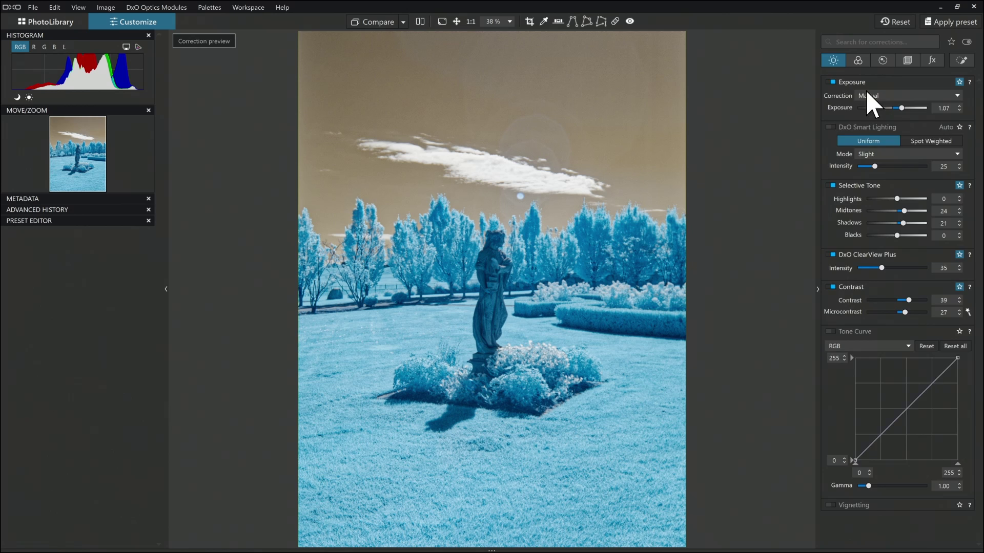
- Rotate all HSL hues so the statue photo's foliage turns pink
{"action": "left_click", "coordinate": [858, 61]}
{"action": "scroll", "coordinate": [899, 379], "scroll_direction": "down", "scroll_amount": 3}
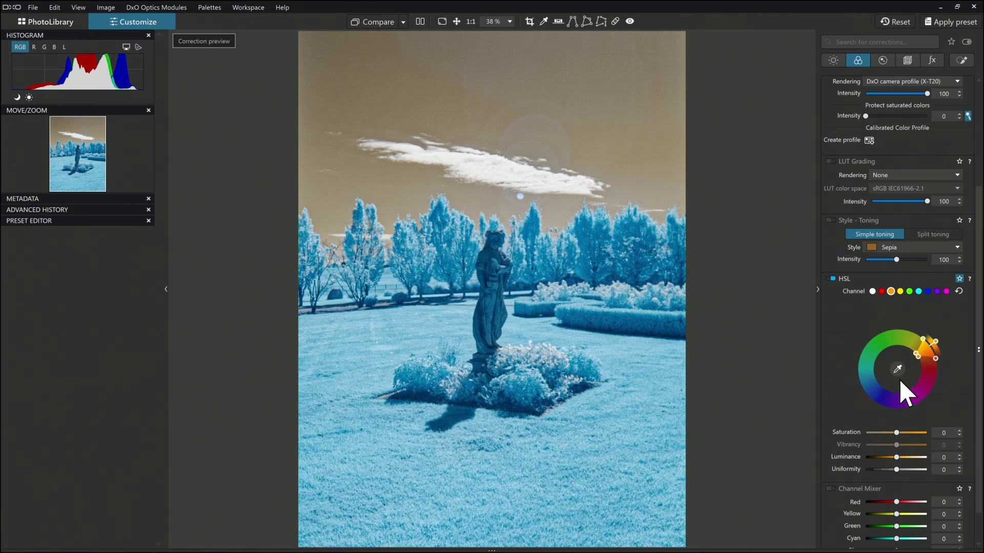
{"action": "left_click", "coordinate": [873, 292]}
{"action": "left_click_drag", "start_coordinate": [944, 370], "coordinate": [844, 406]}
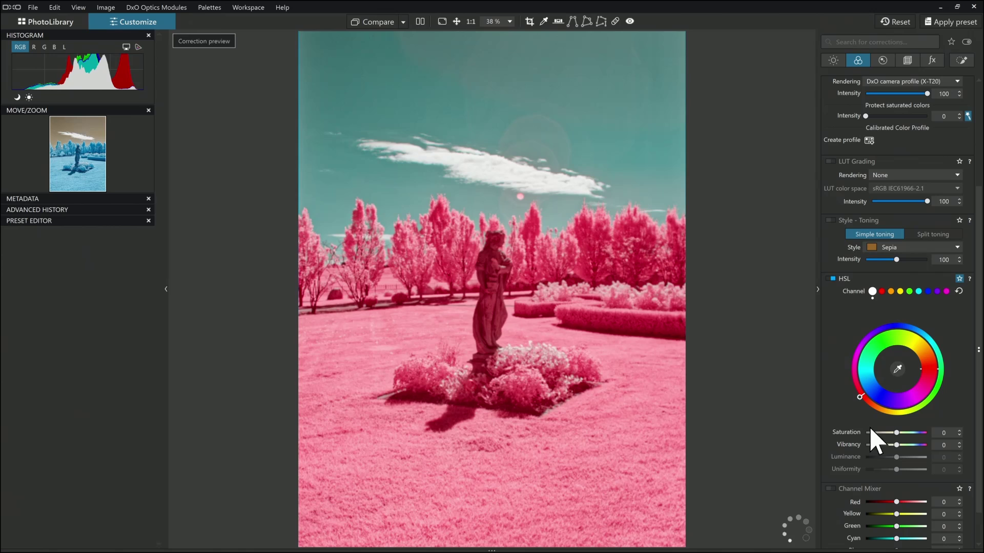
- Shift the sky's cyan range from teal toward blue, then select the pink grass's red range
{"action": "left_click", "coordinate": [897, 369]}
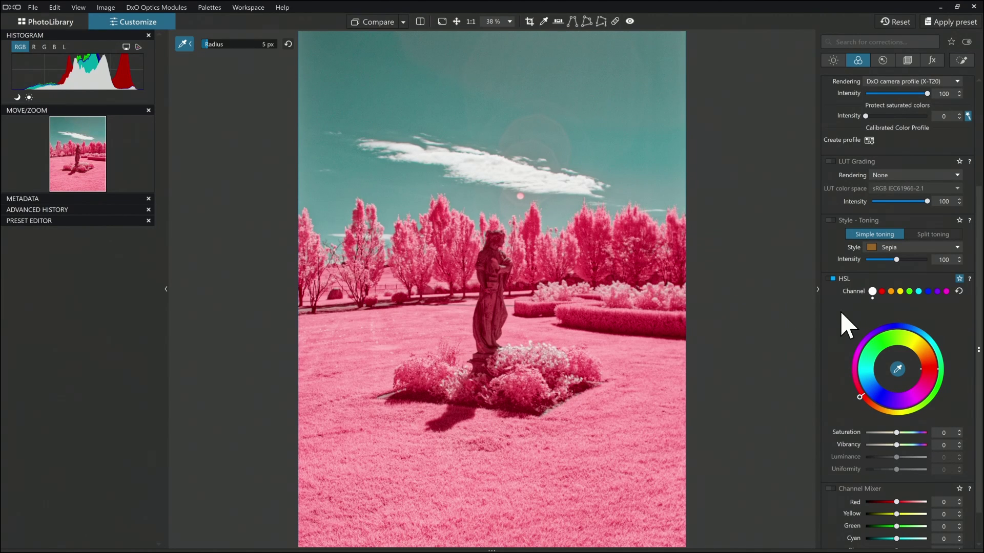
{"action": "left_click", "coordinate": [636, 168]}
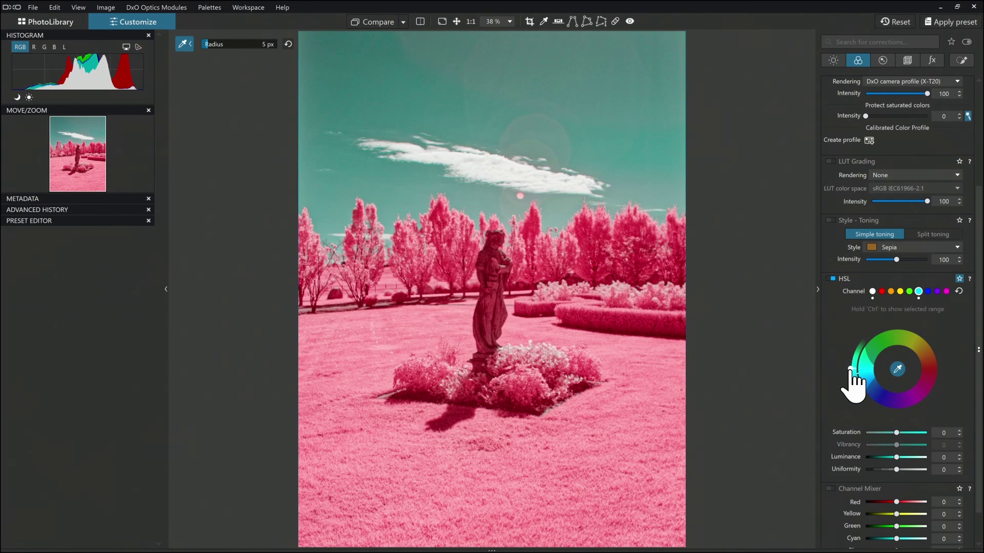
{"action": "left_click_drag", "start_coordinate": [851, 373], "coordinate": [853, 401]}
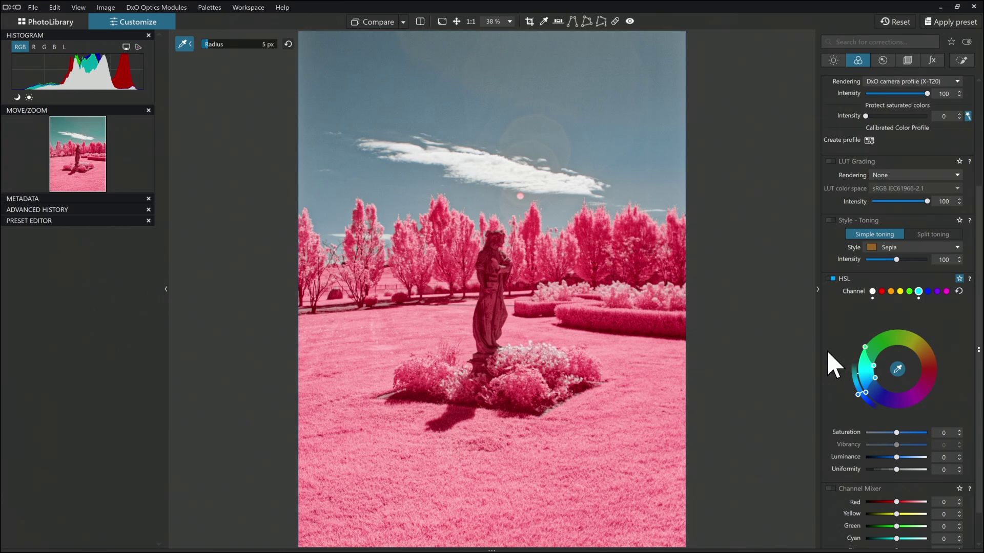
{"action": "left_click", "coordinate": [638, 370]}
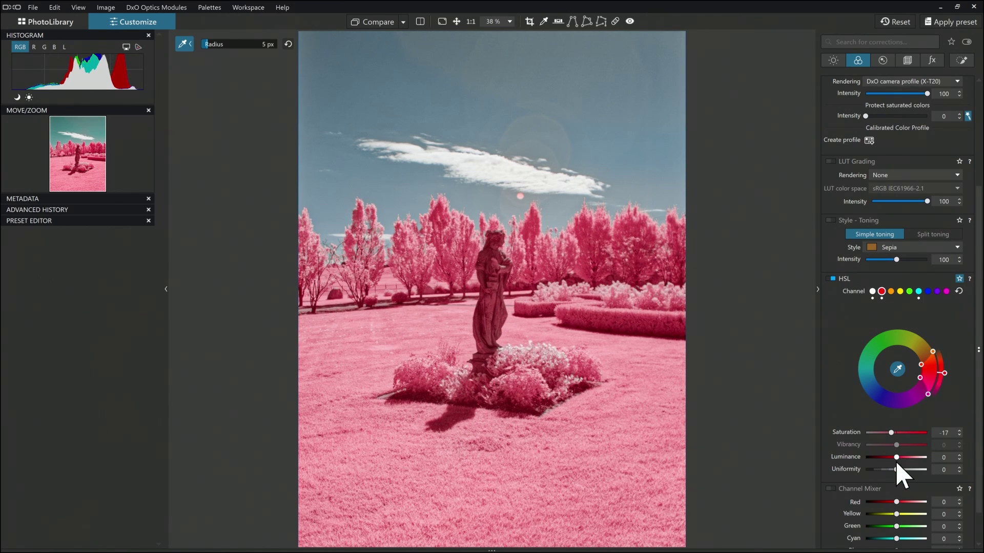